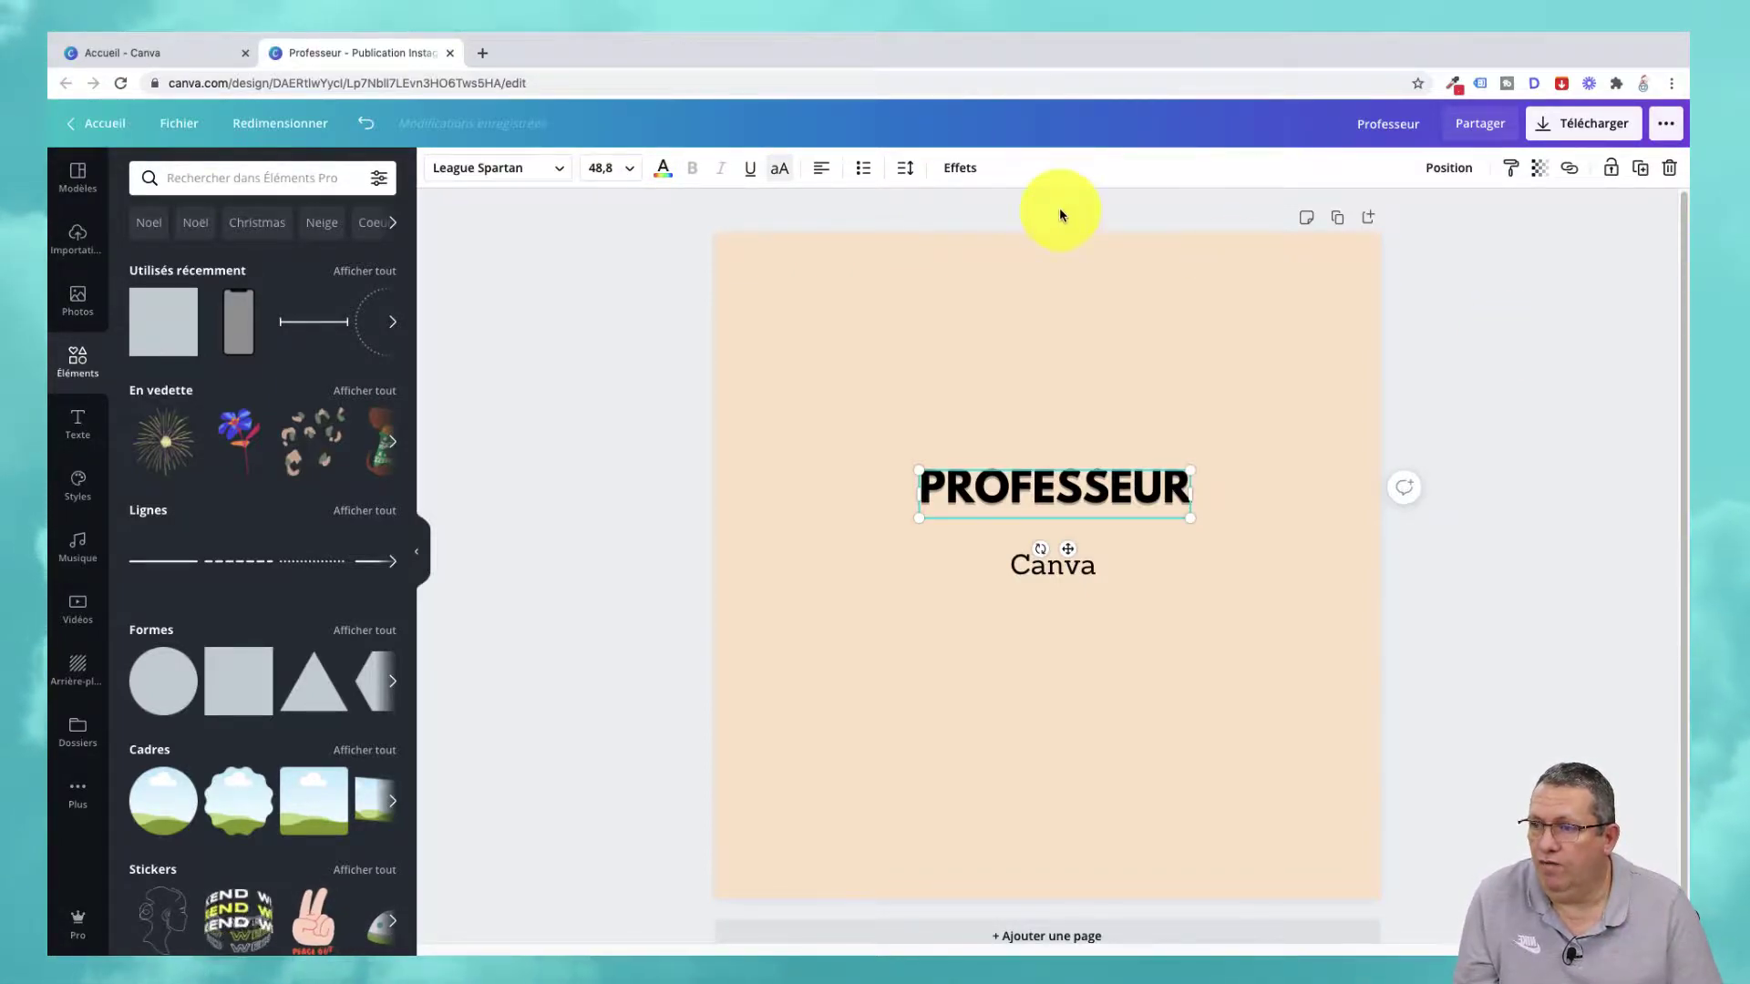
# Bend the PROFESSEUR heading into an arch using the Courber text effect with a curve value of 100.
pyautogui.click(958, 167)
pyautogui.click(1048, 489)
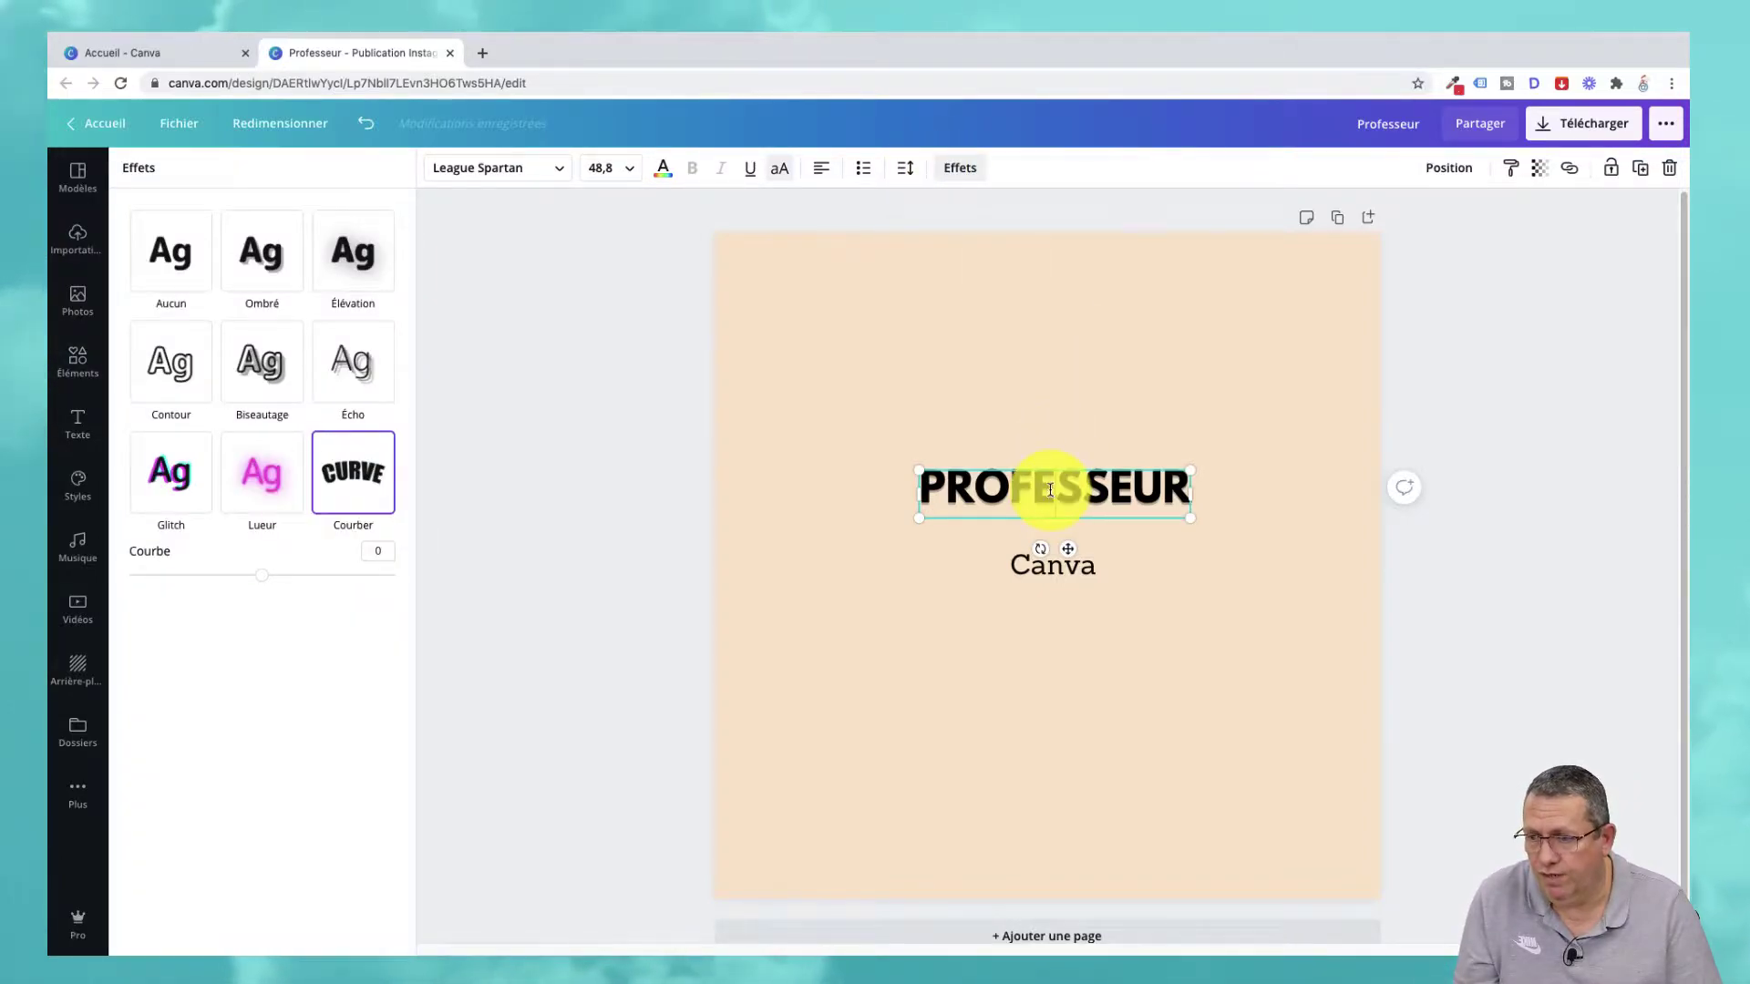
pyautogui.click(962, 175)
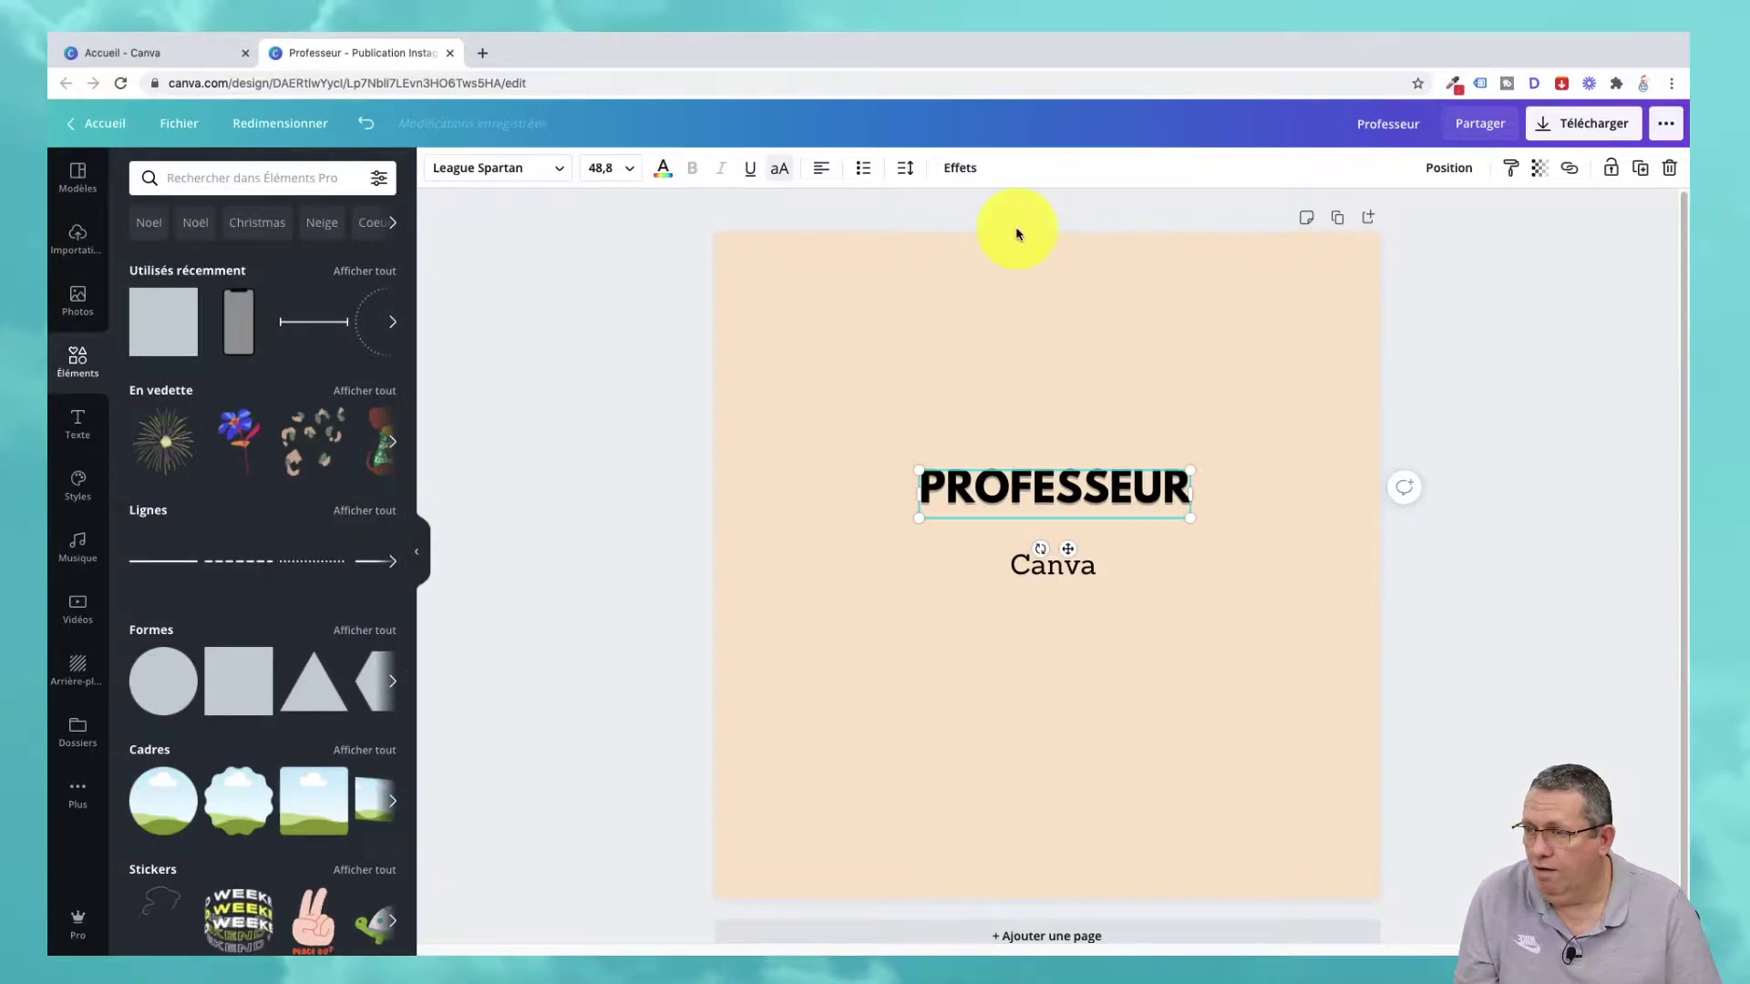
pyautogui.click(957, 180)
pyautogui.moveTo(261, 576); pyautogui.dragTo(382, 579)
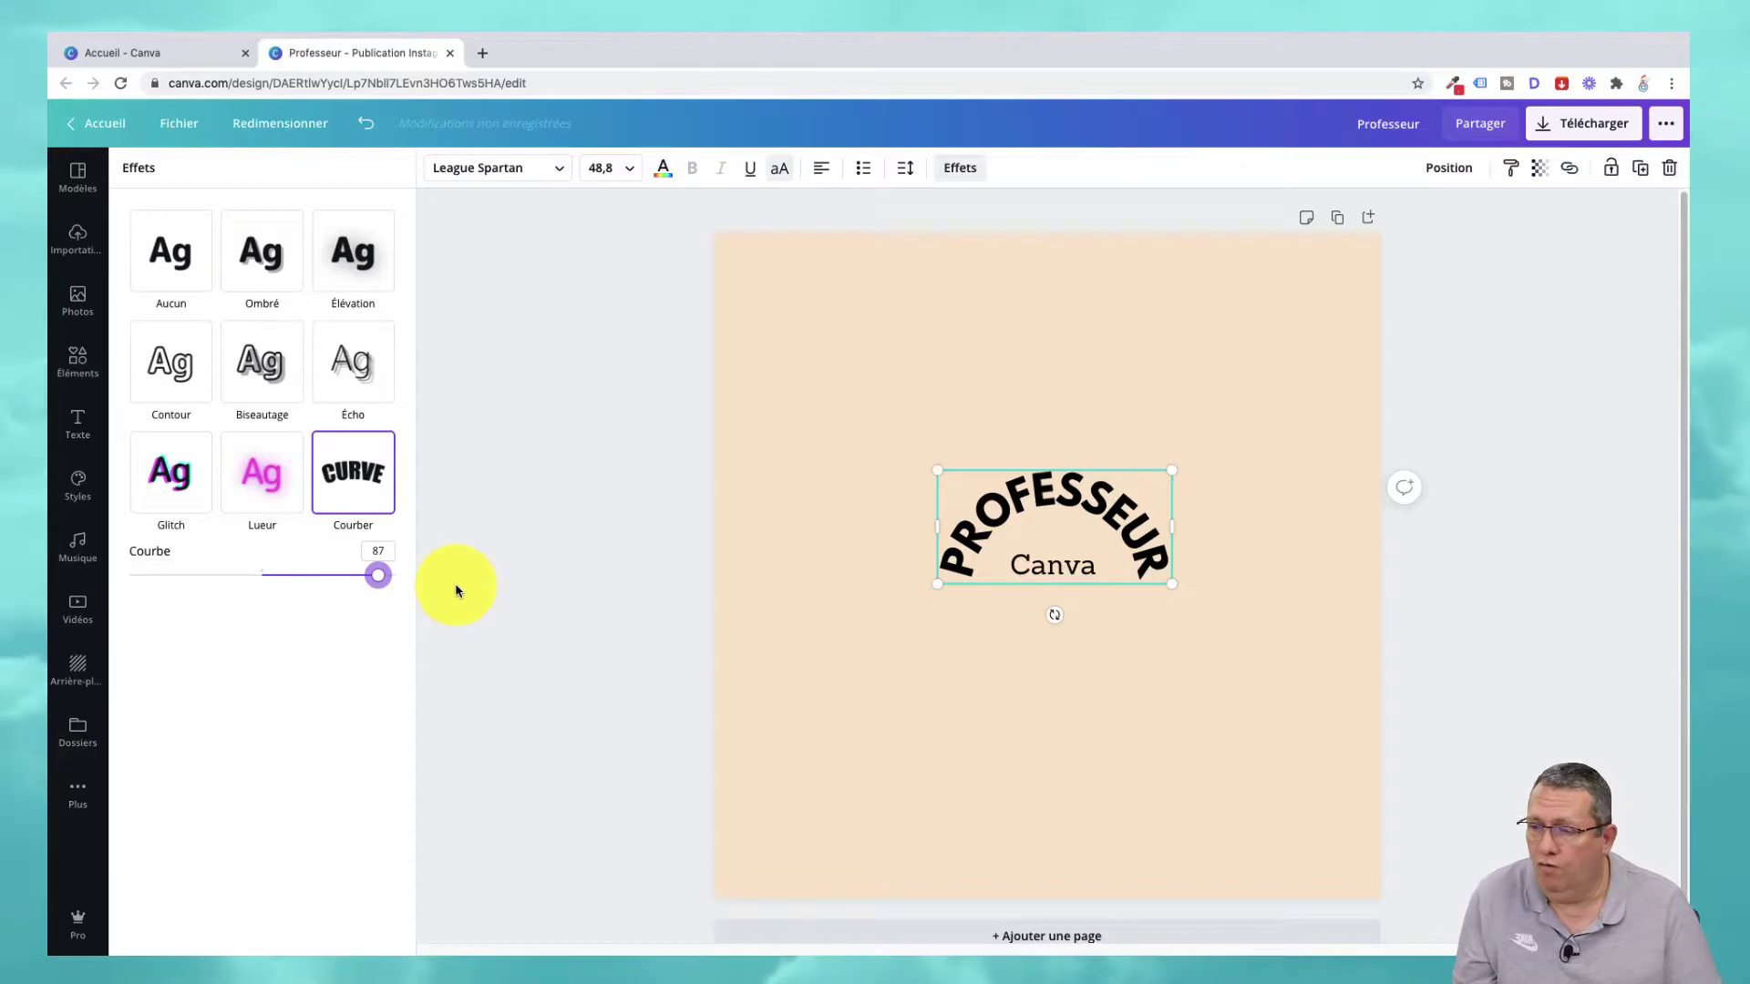
pyautogui.click(784, 446)
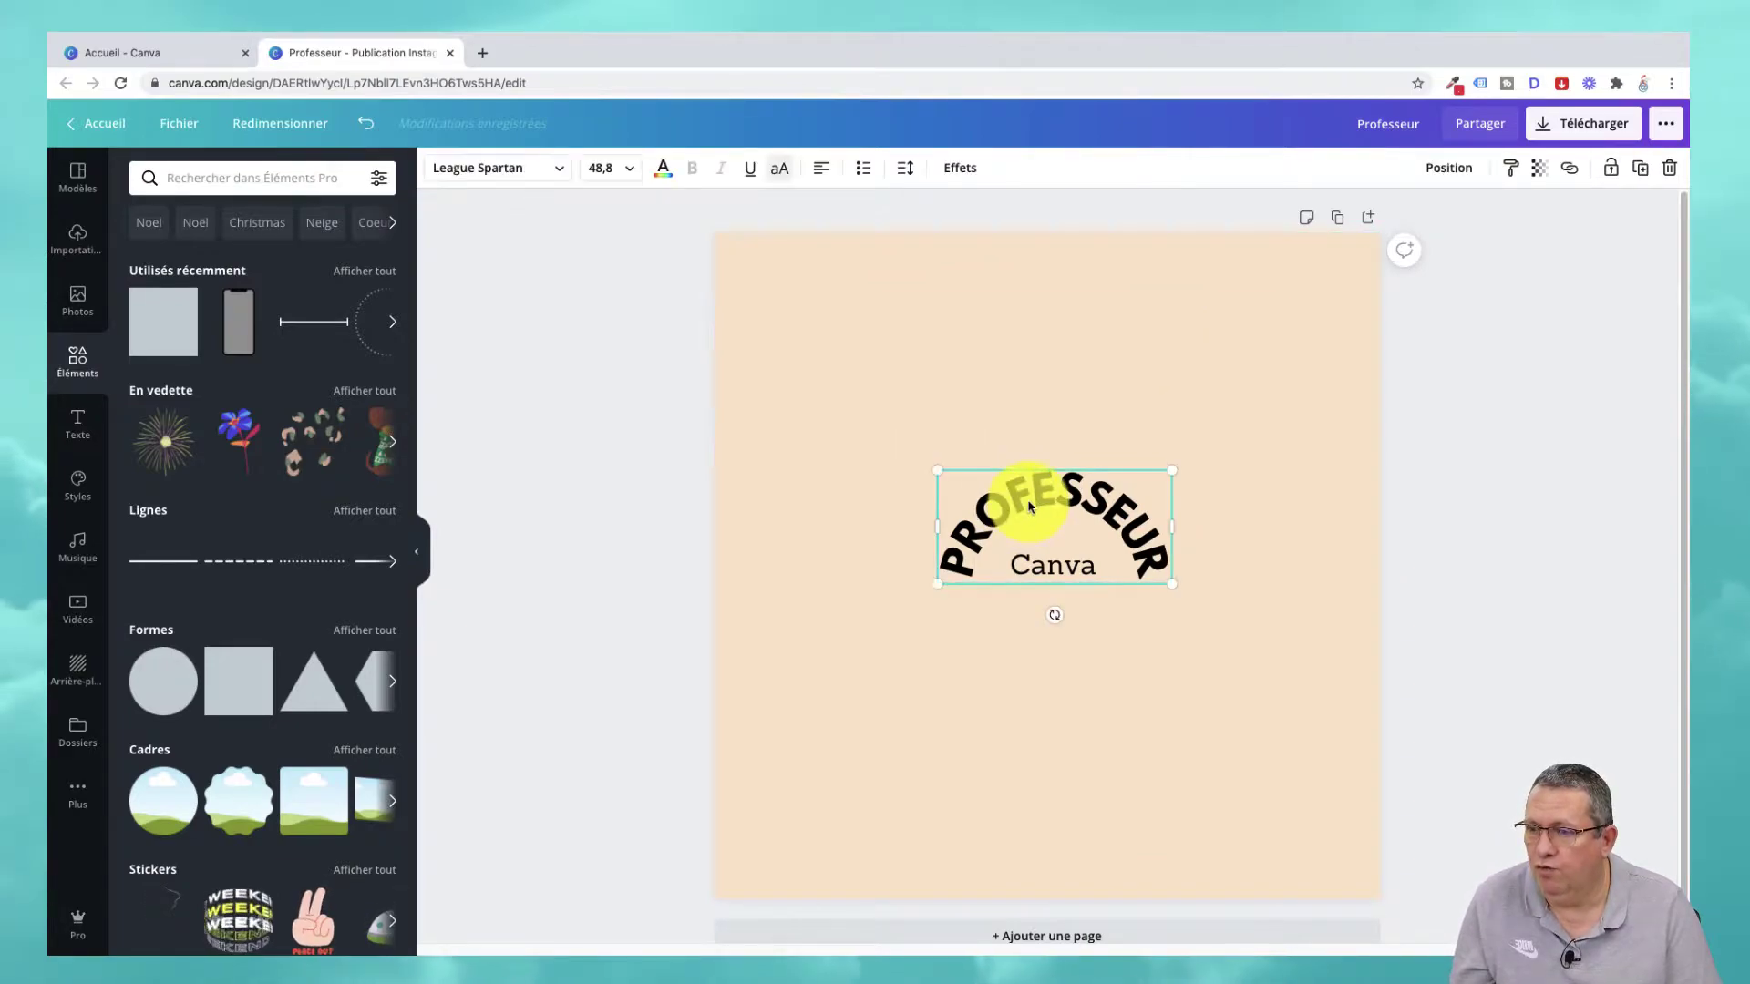
pyautogui.click(960, 168)
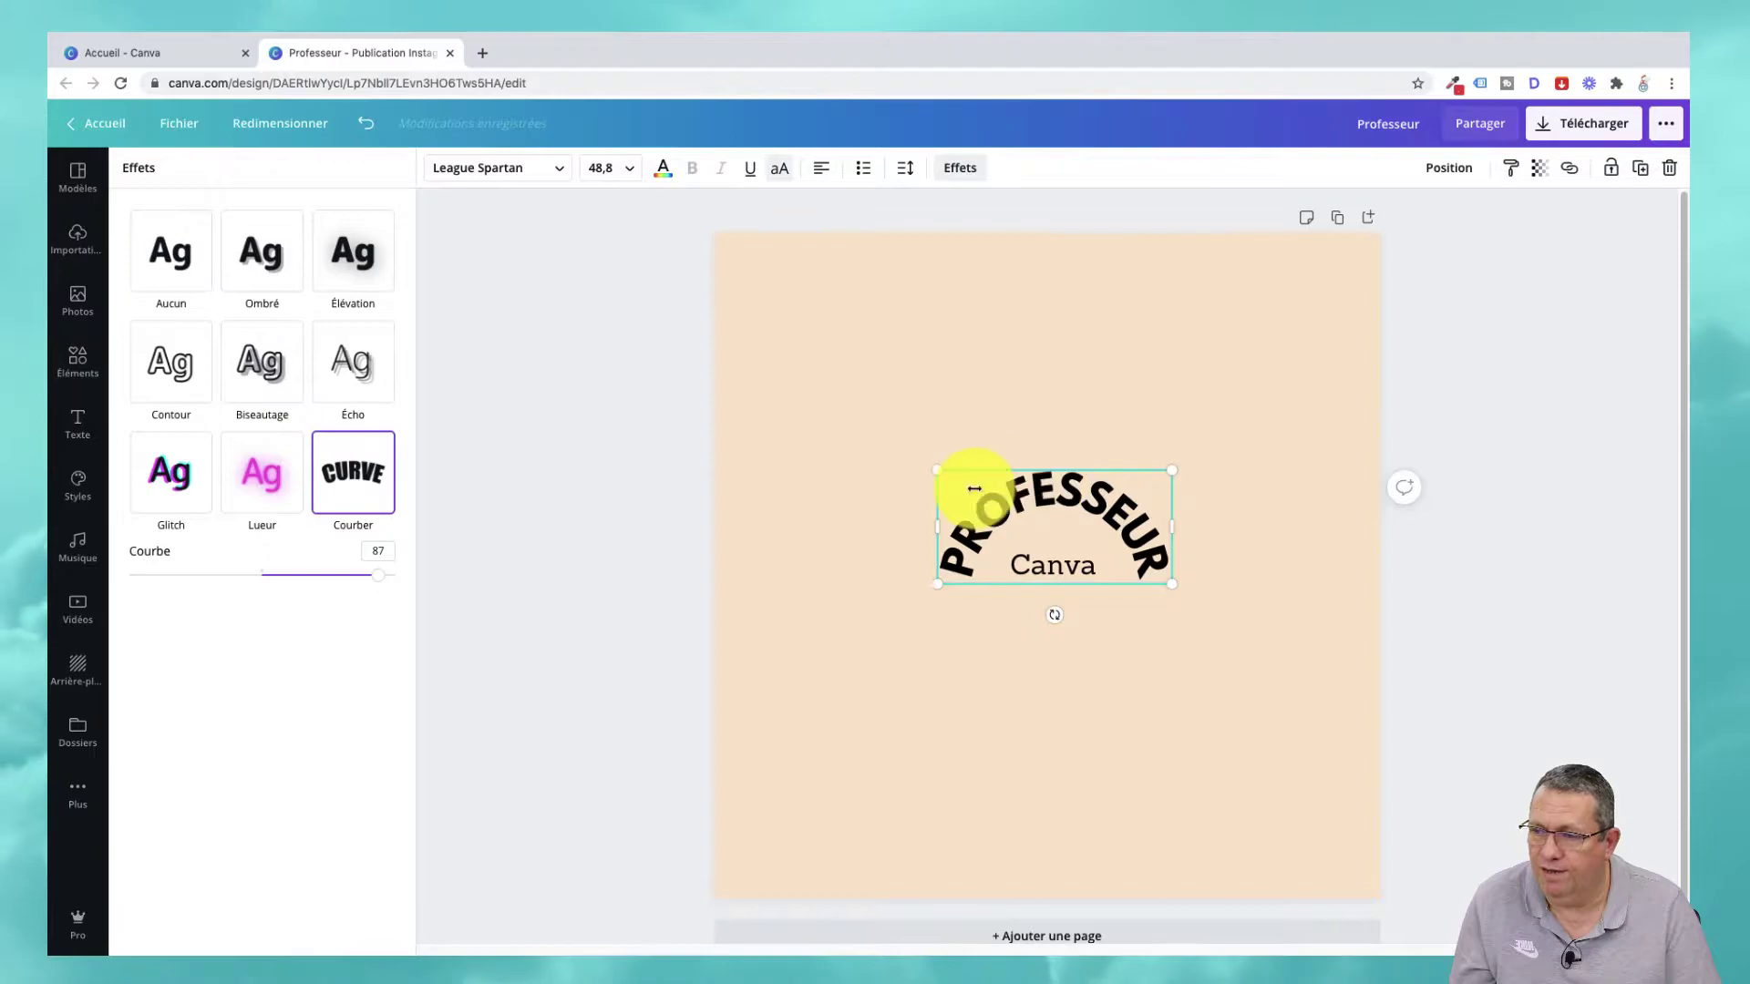
pyautogui.moveTo(371, 574); pyautogui.dragTo(457, 584)
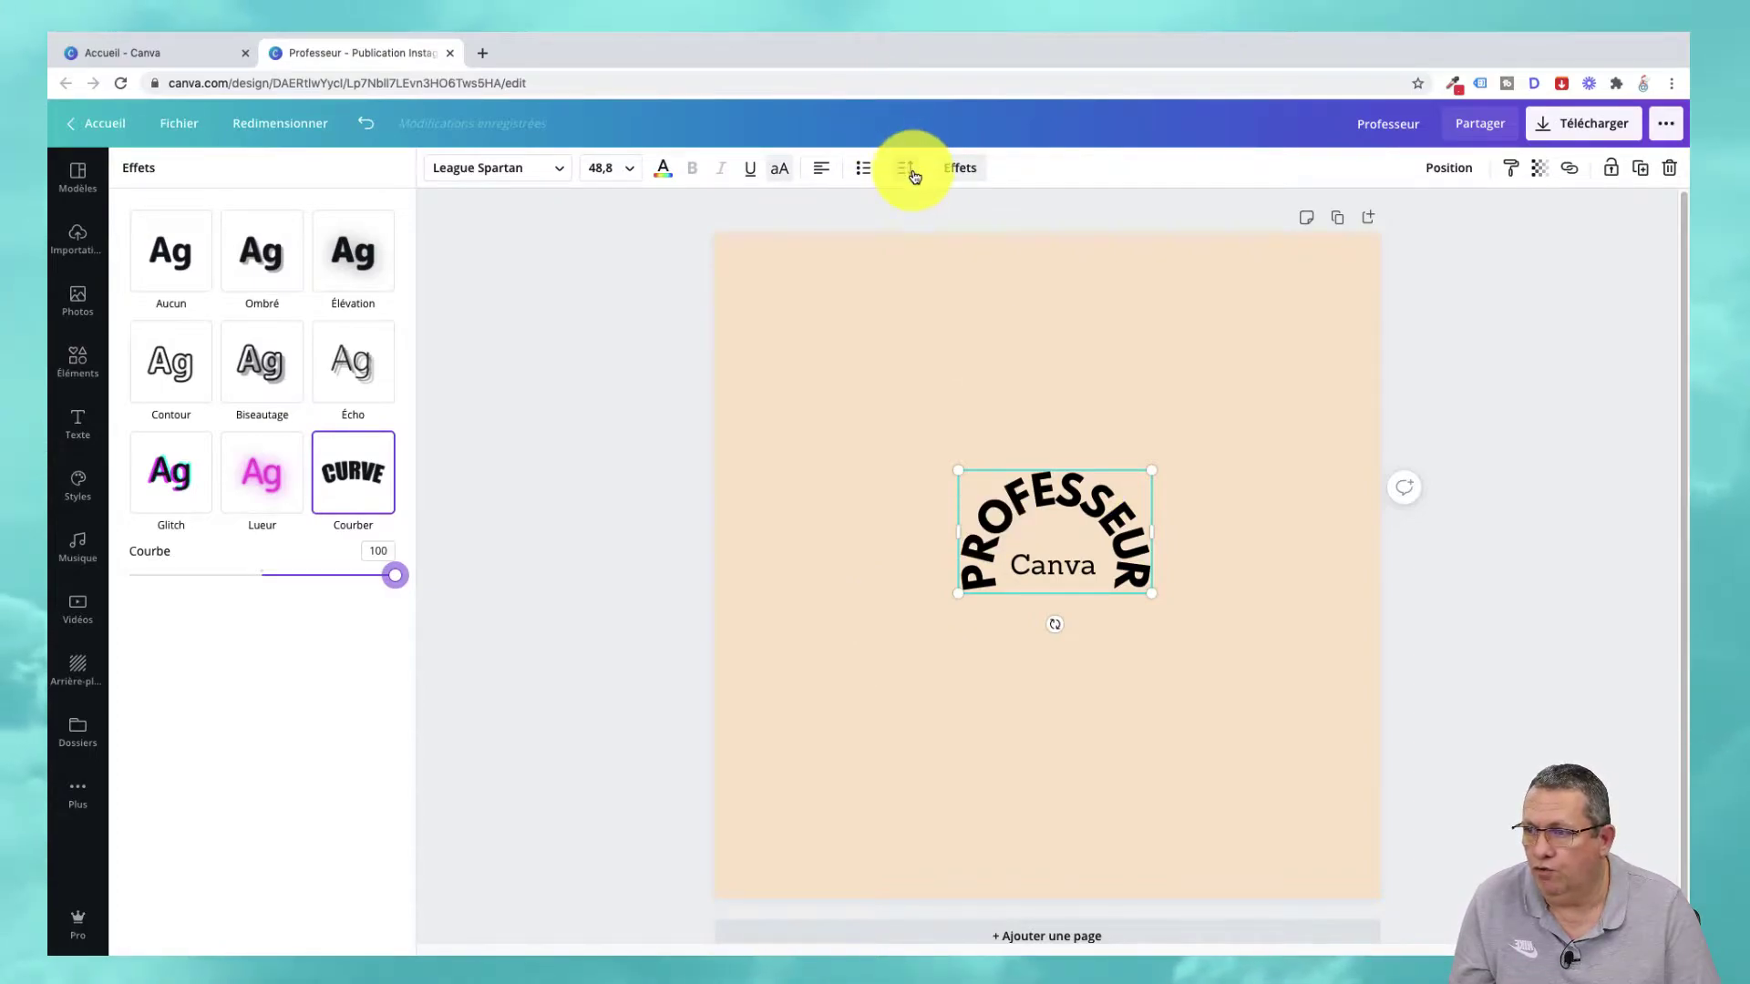
# Slightly tighten the letter spacing of the curved PROFESSEUR heading.
pyautogui.click(906, 172)
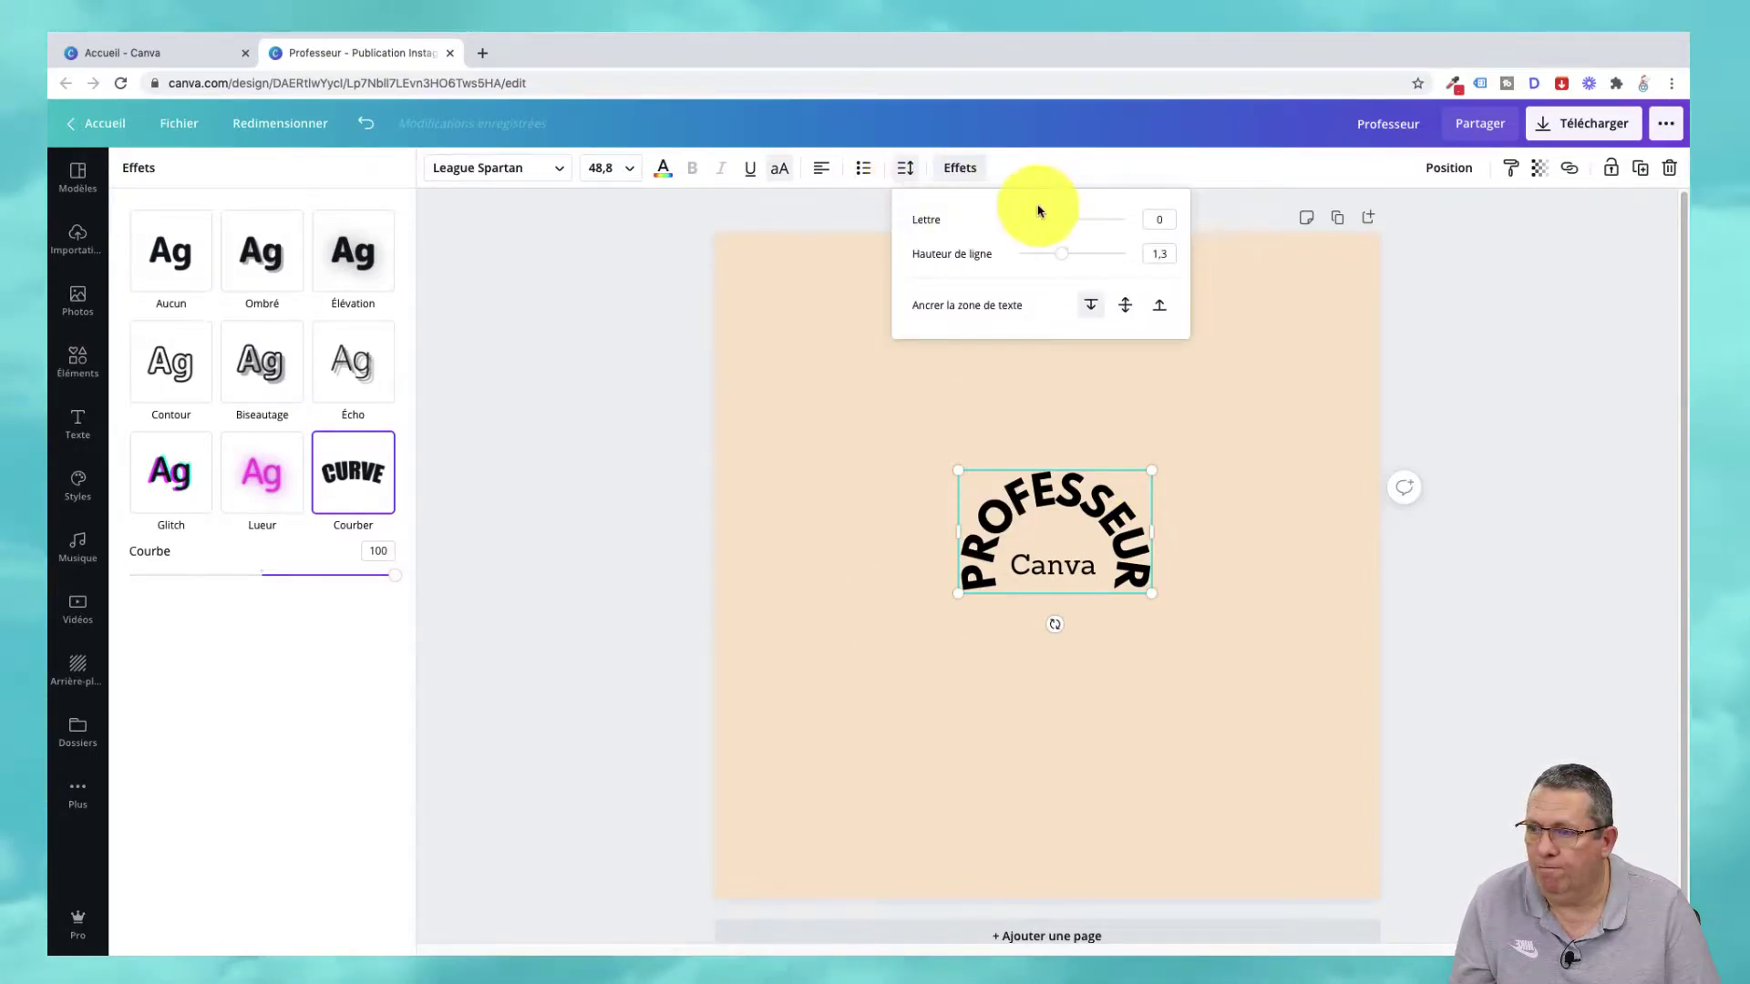
pyautogui.moveTo(1045, 223)
pyautogui.mouseDown()
pyautogui.moveTo(1101, 224)
pyautogui.moveTo(1013, 222)
pyautogui.moveTo(1035, 220)
pyautogui.mouseUp()
pyautogui.click(802, 321)
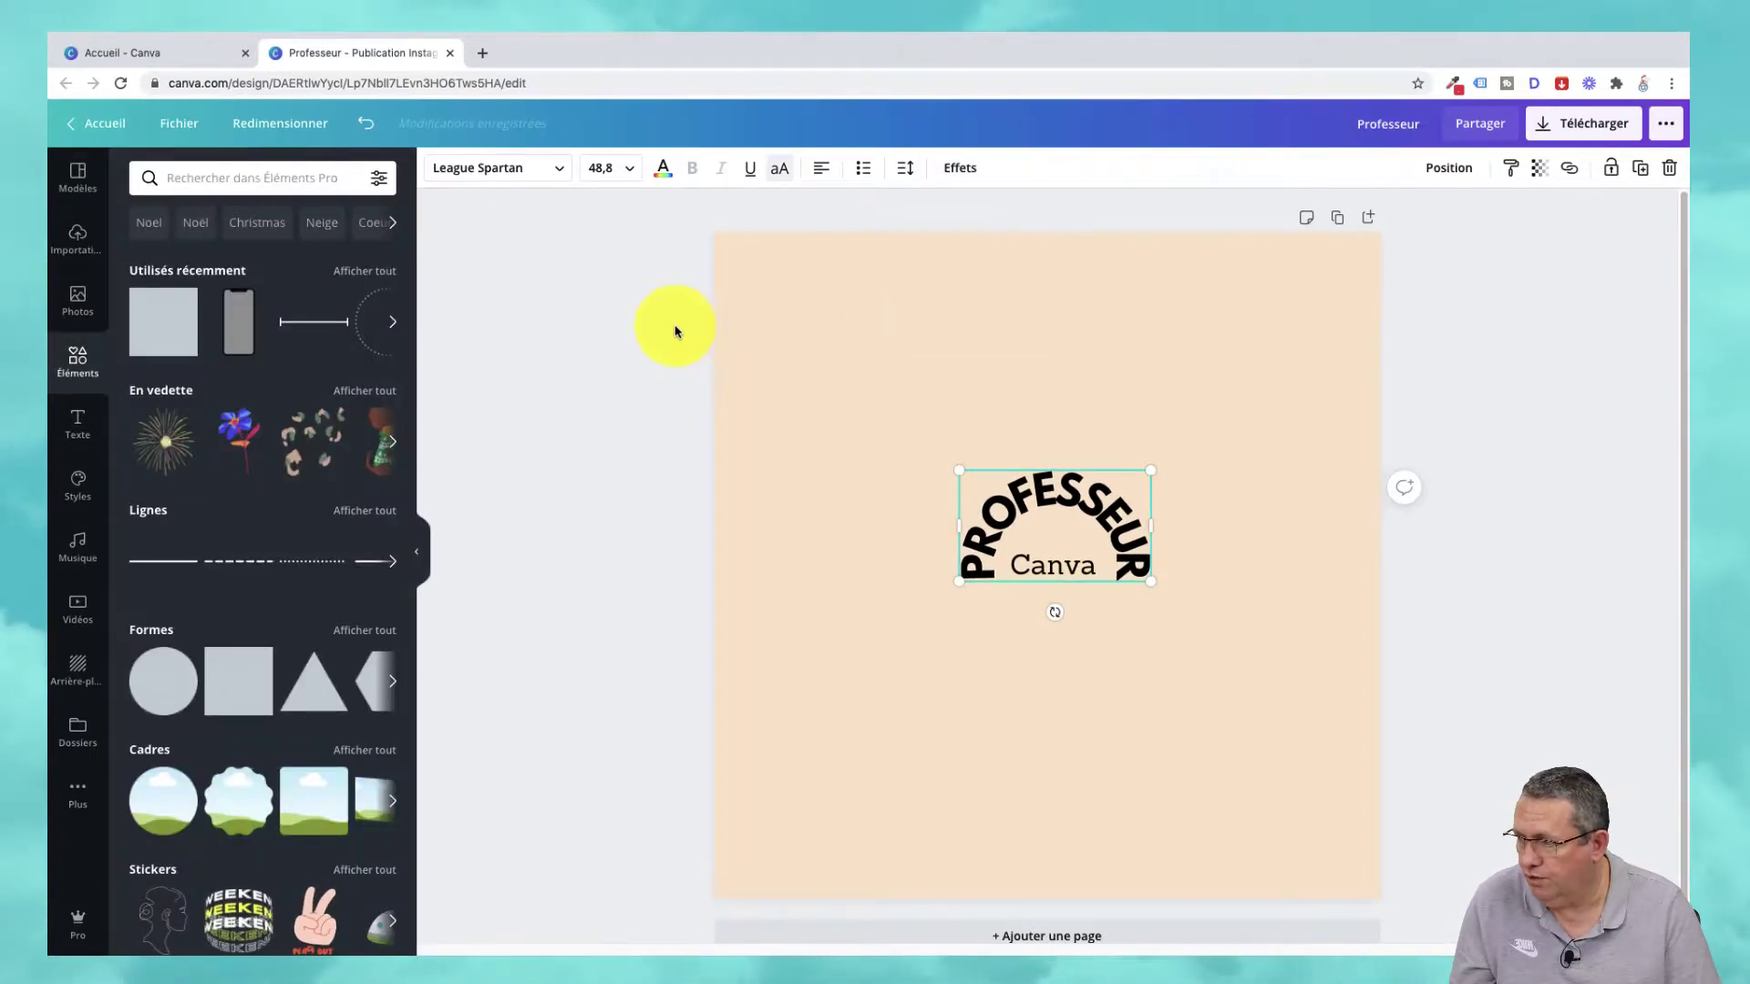
# Add a solid line beneath the curved heading, shorten it at its right end and shift it slightly to the right.
pyautogui.click(162, 562)
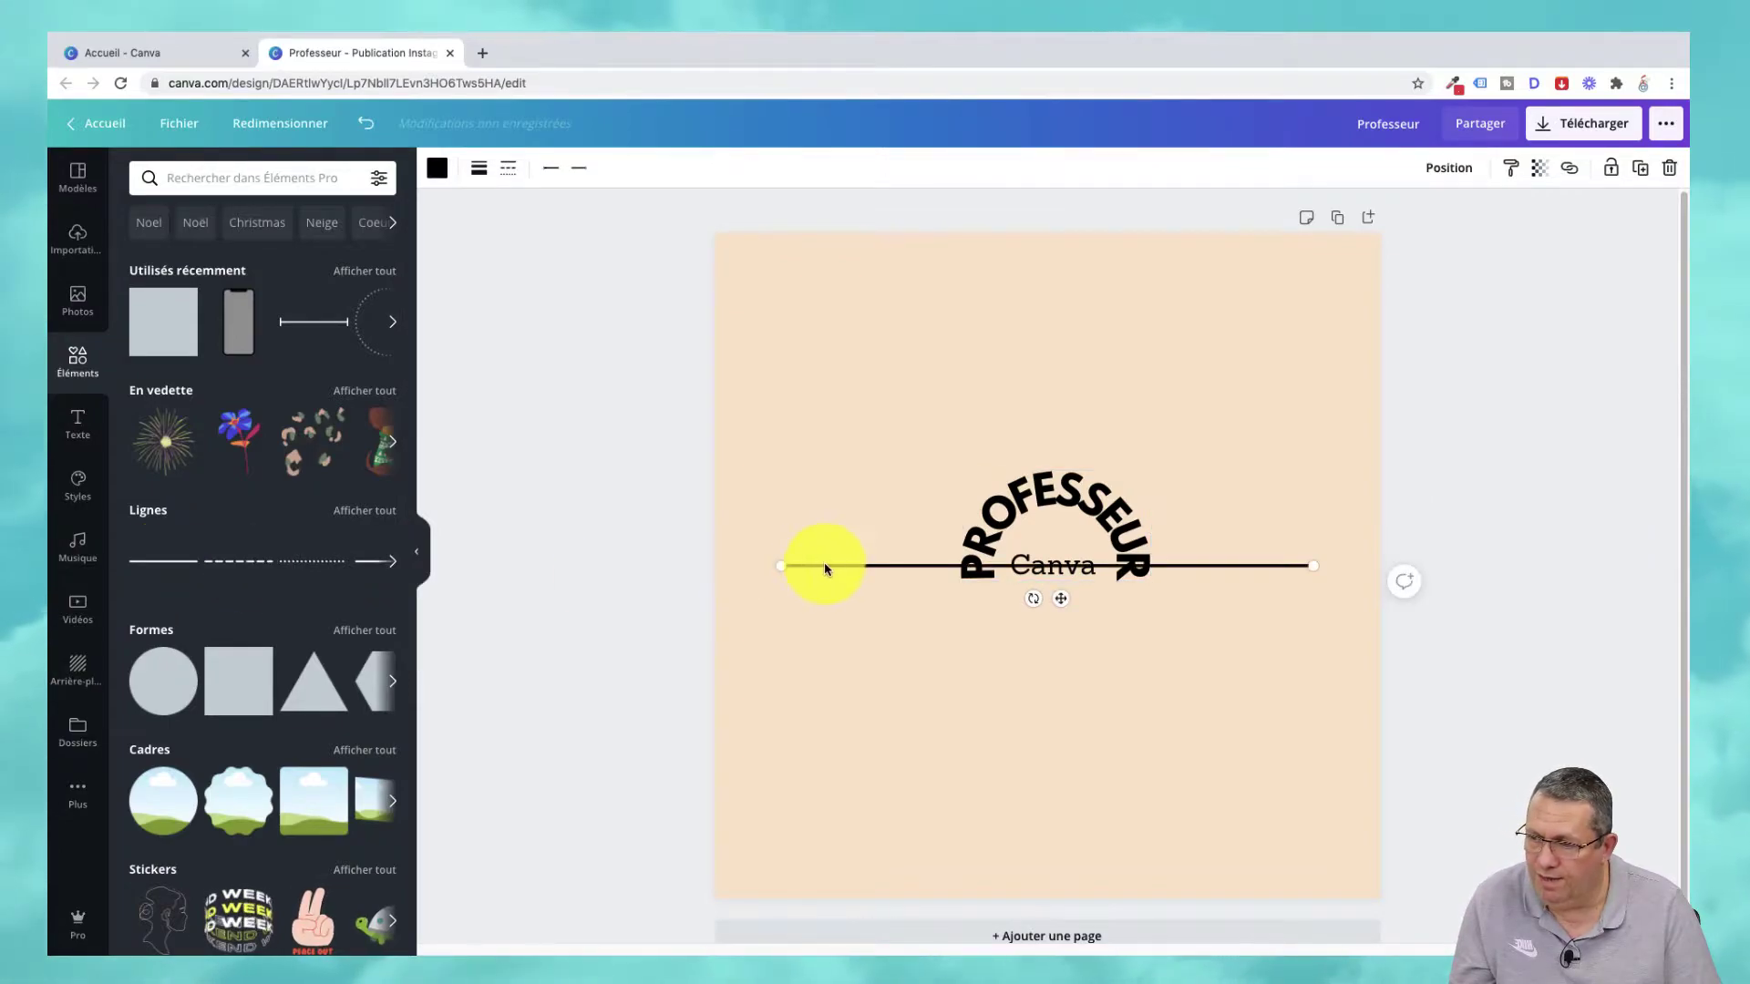
pyautogui.moveTo(824, 570); pyautogui.dragTo(947, 618)
pyautogui.moveTo(1314, 649); pyautogui.dragTo(1265, 650)
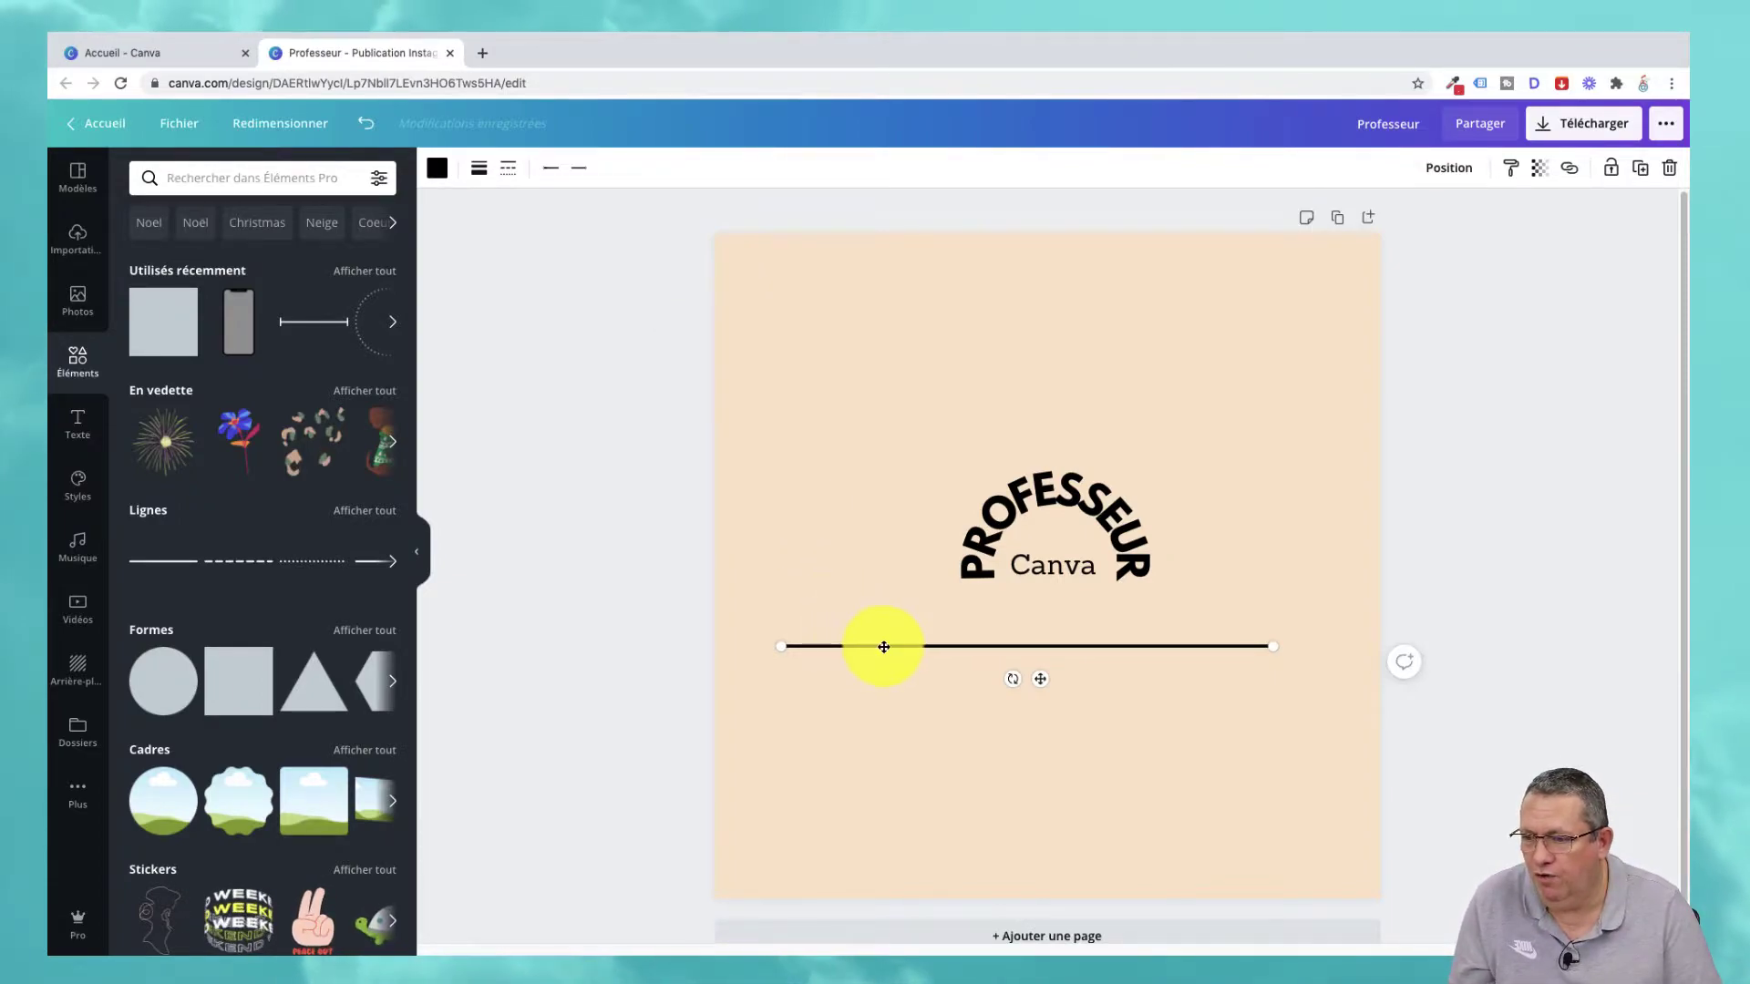
pyautogui.moveTo(883, 647); pyautogui.dragTo(891, 648)
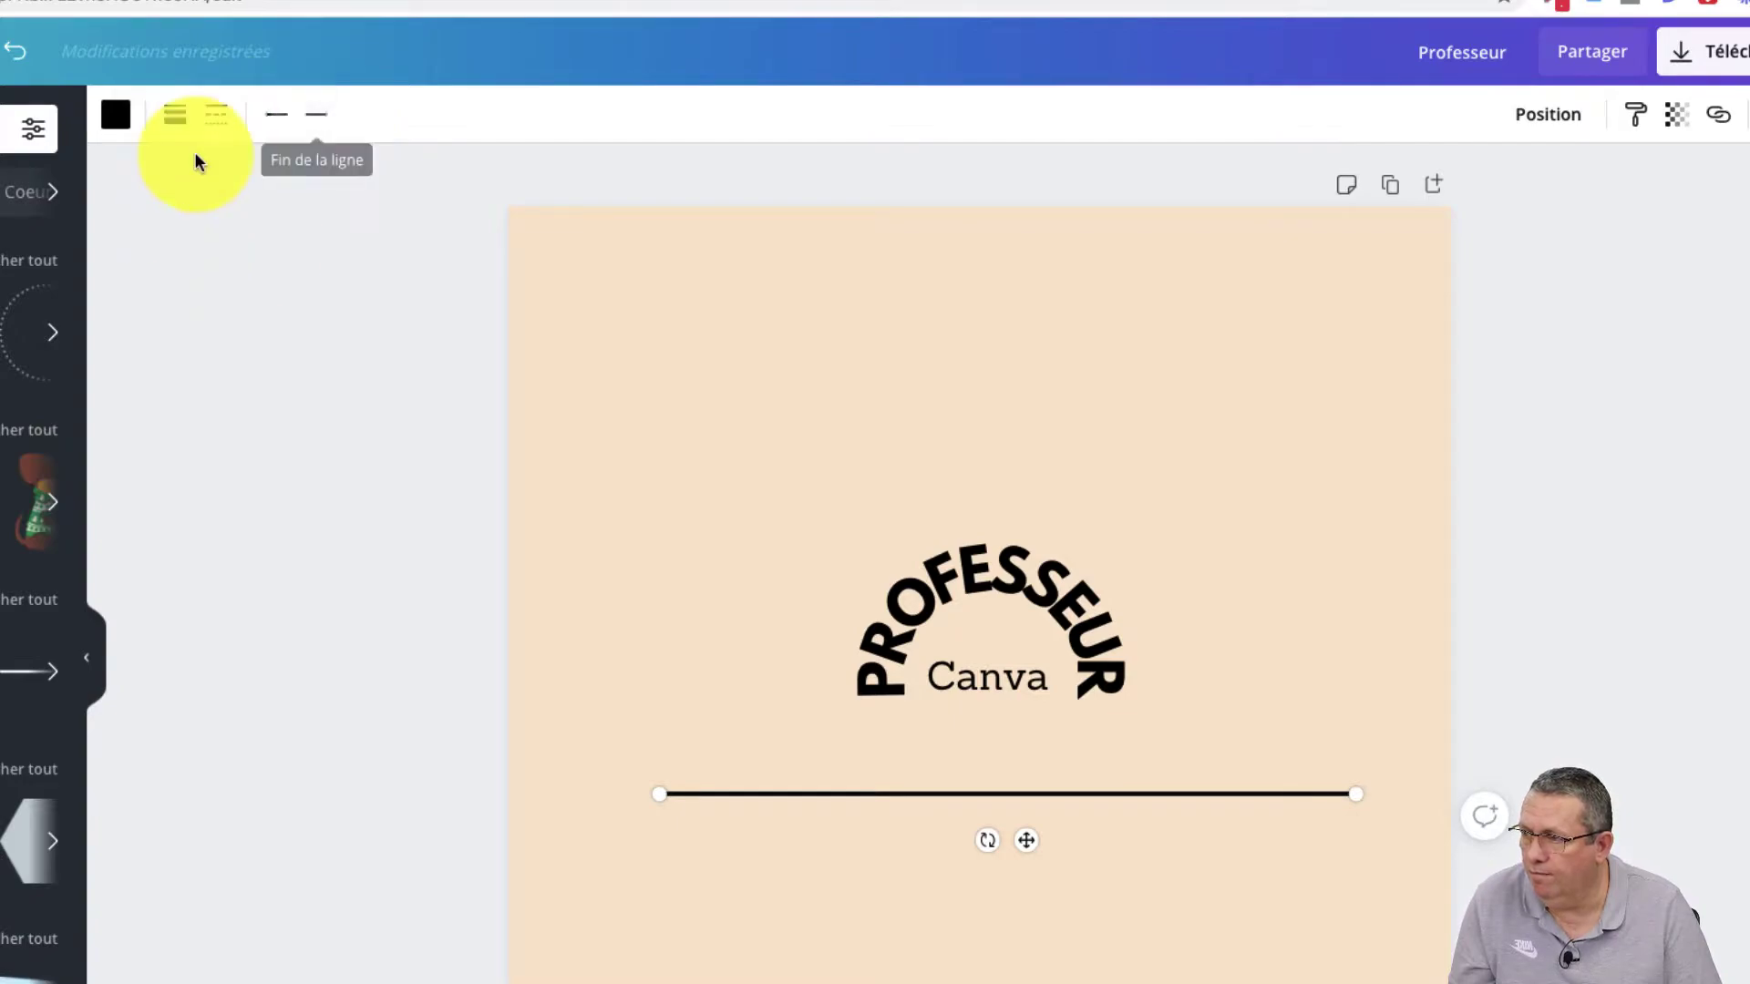
# Try a thickness of 1 on the line below the heading, and set it back to 5.
pyautogui.click(182, 121)
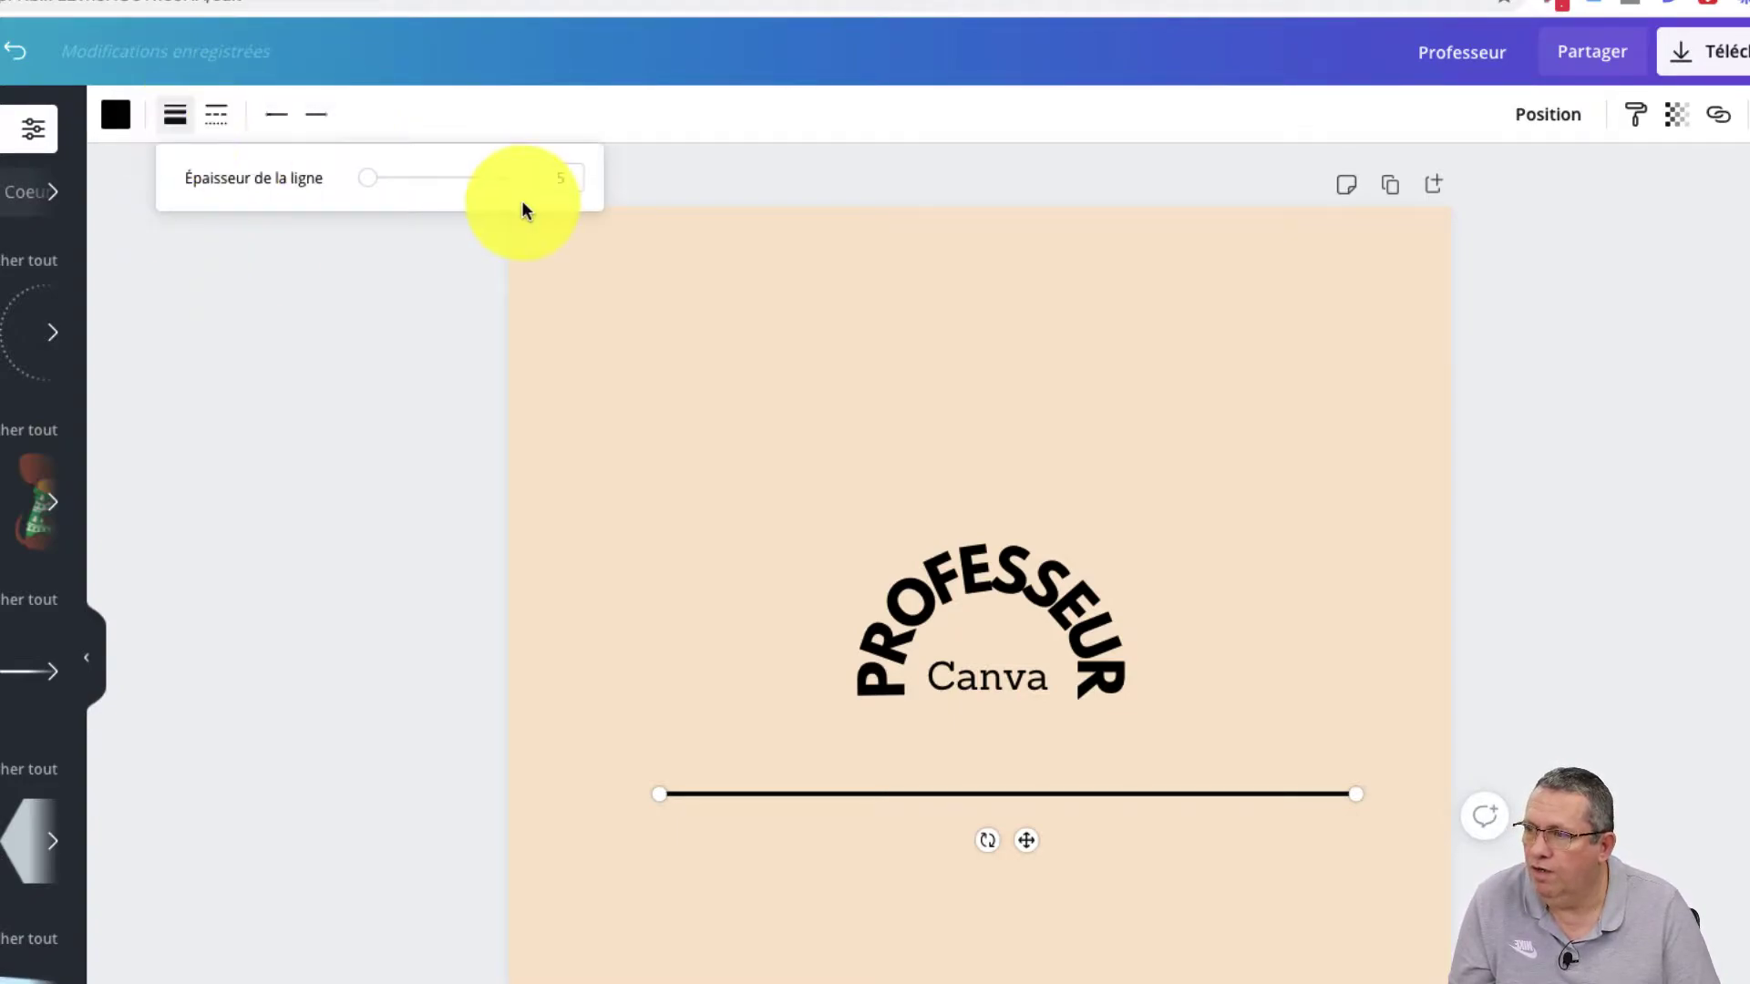
pyautogui.moveTo(387, 186); pyautogui.dragTo(308, 184)
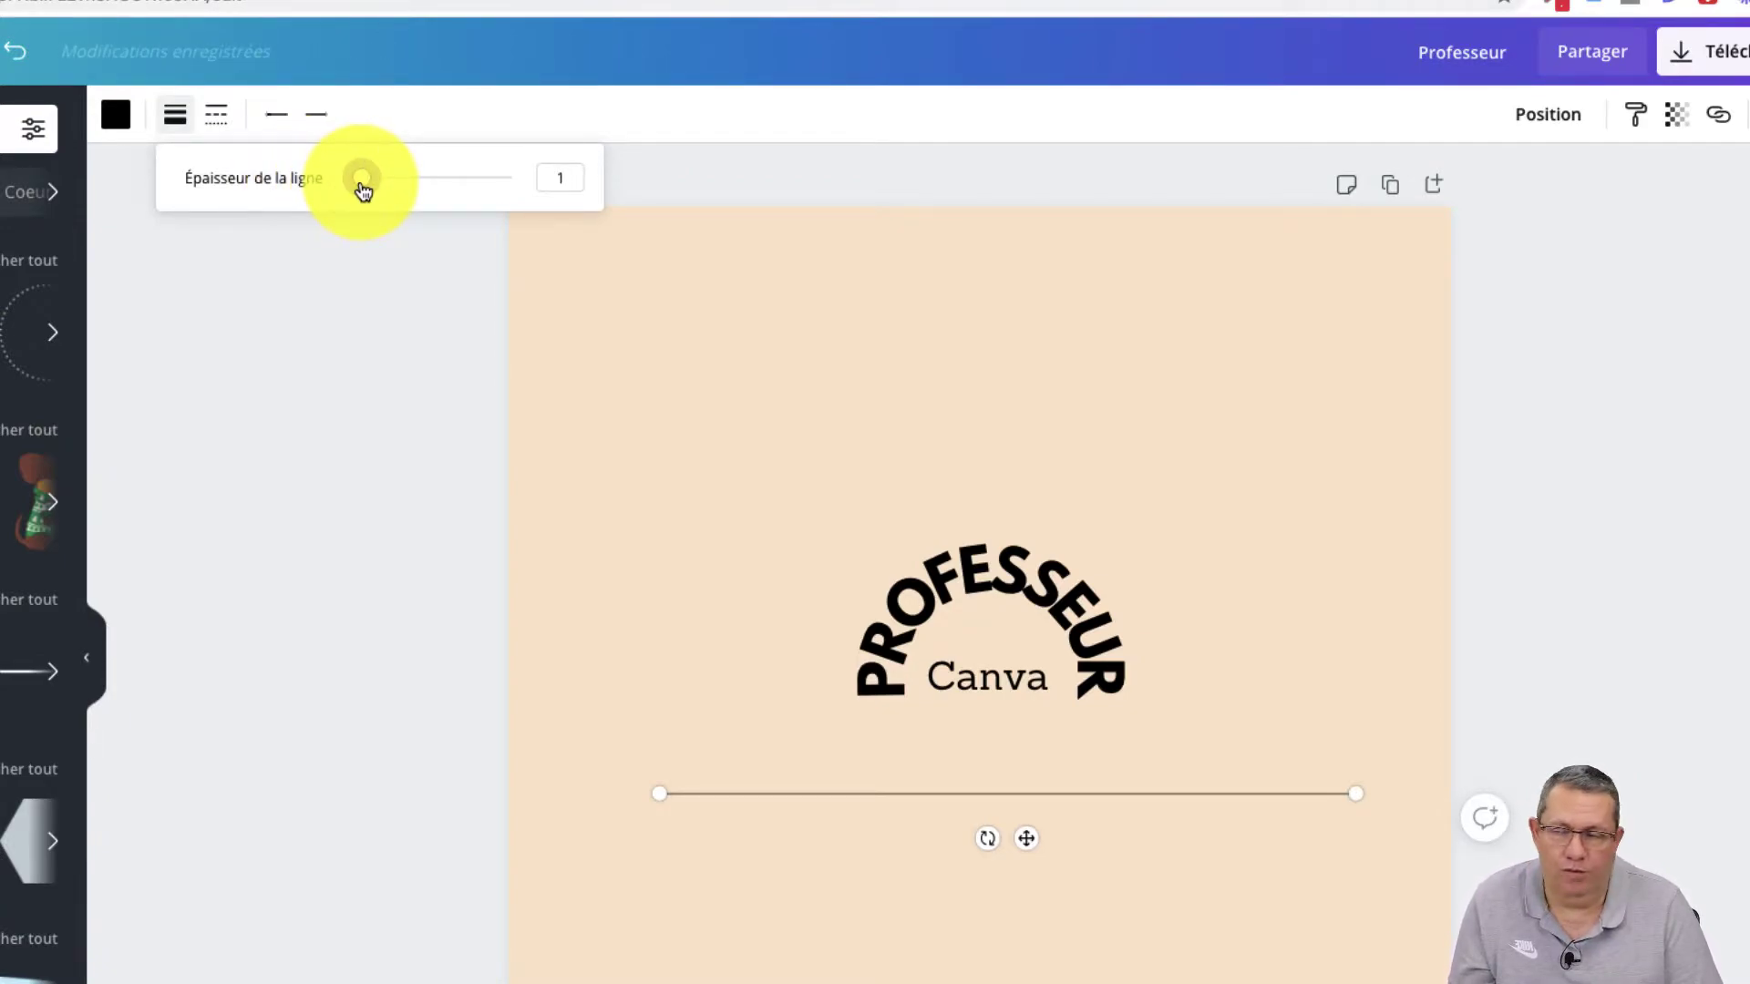
pyautogui.moveTo(365, 185)
pyautogui.mouseDown()
pyautogui.moveTo(451, 182)
pyautogui.moveTo(336, 180)
pyautogui.moveTo(370, 186)
pyautogui.mouseUp()
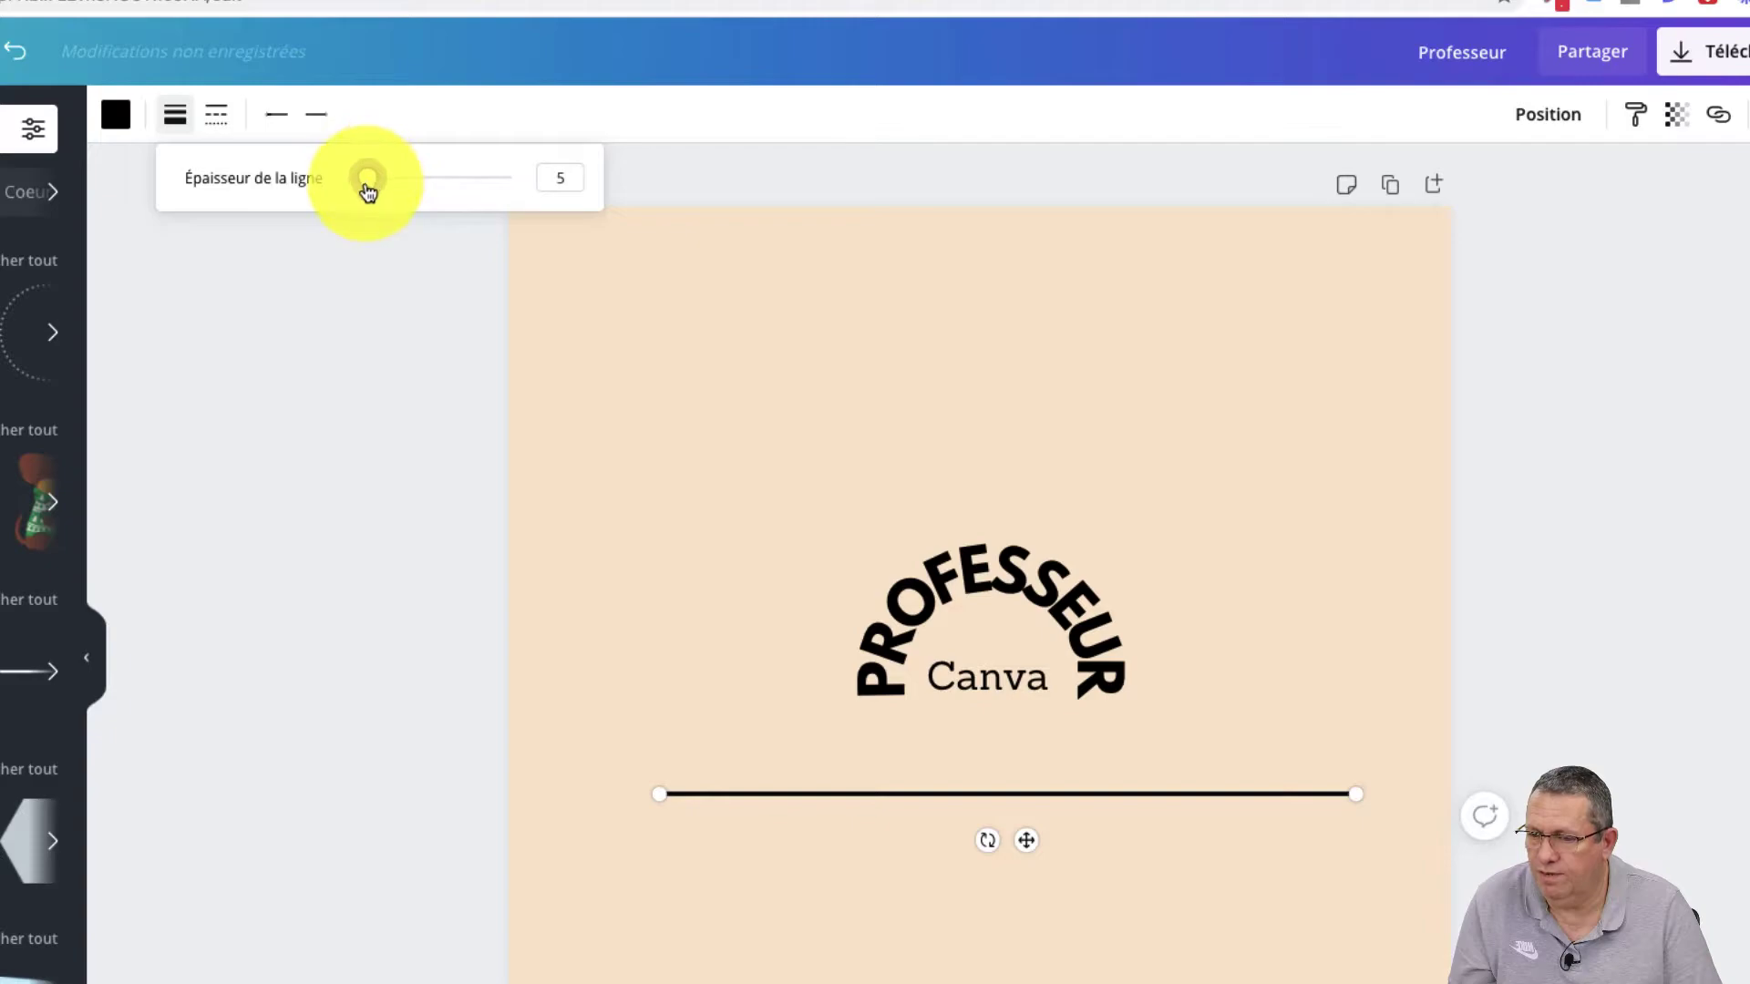
pyautogui.click(346, 365)
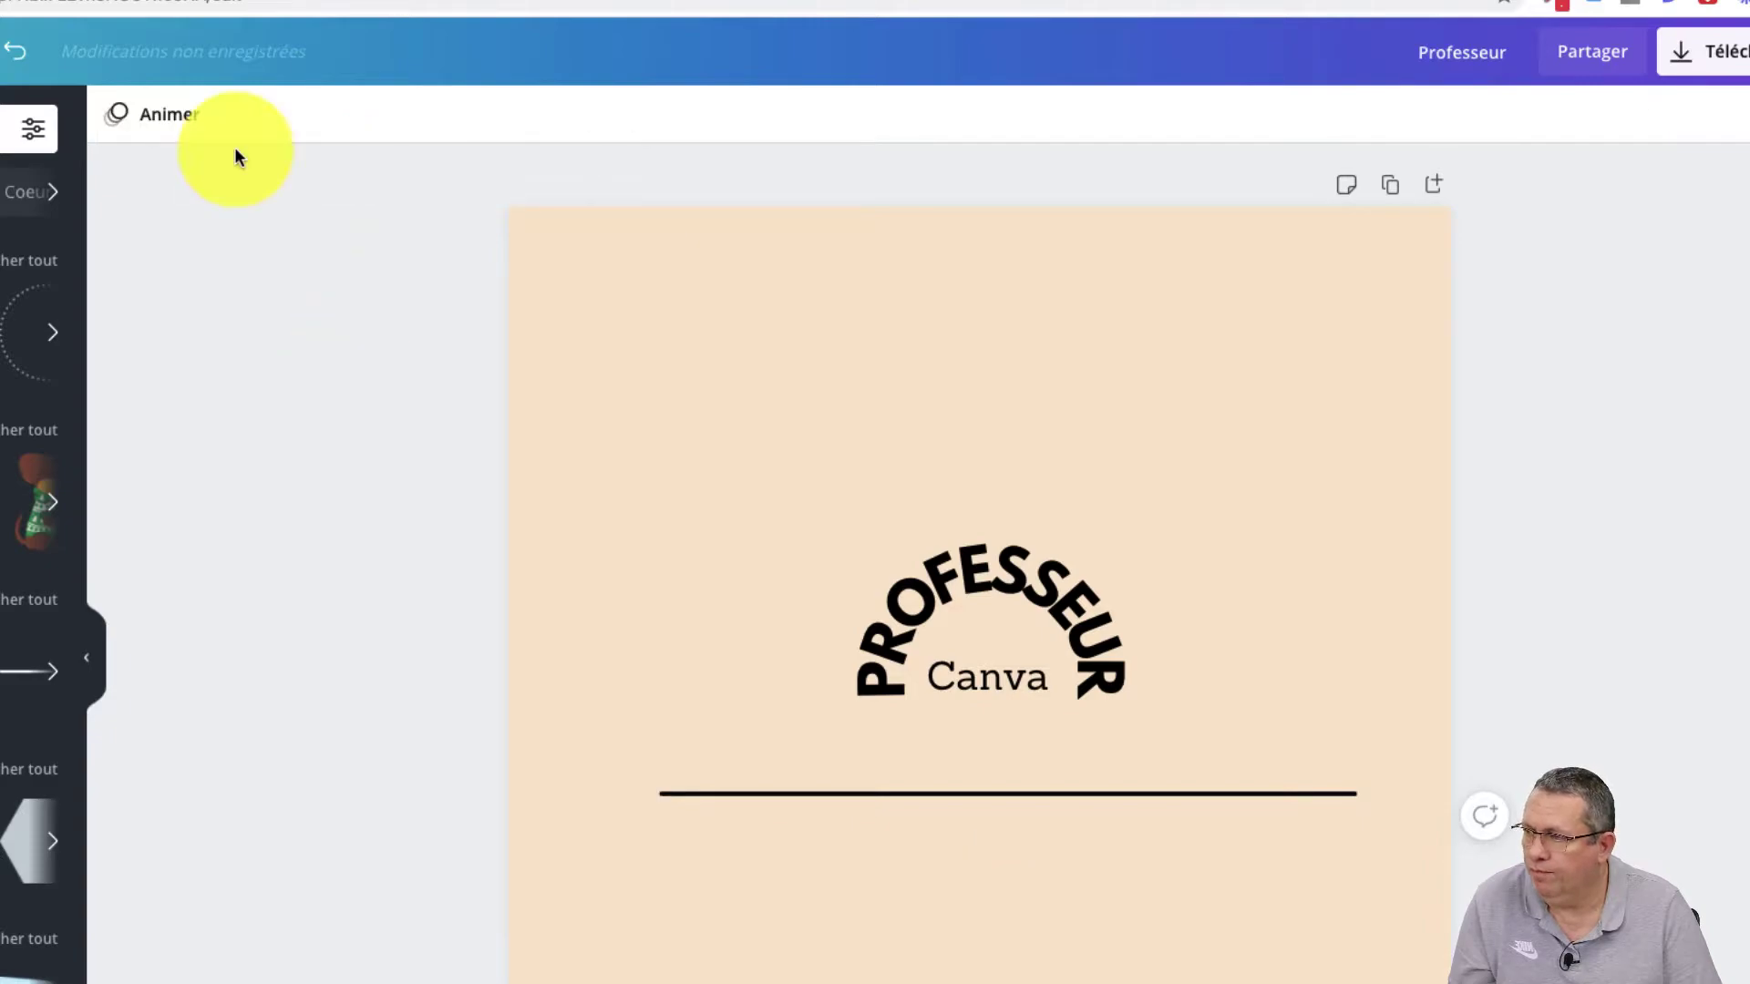
# Try the dotted and dashed styles on the line, and return it to the solid style with rounded ends.
pyautogui.click(964, 806)
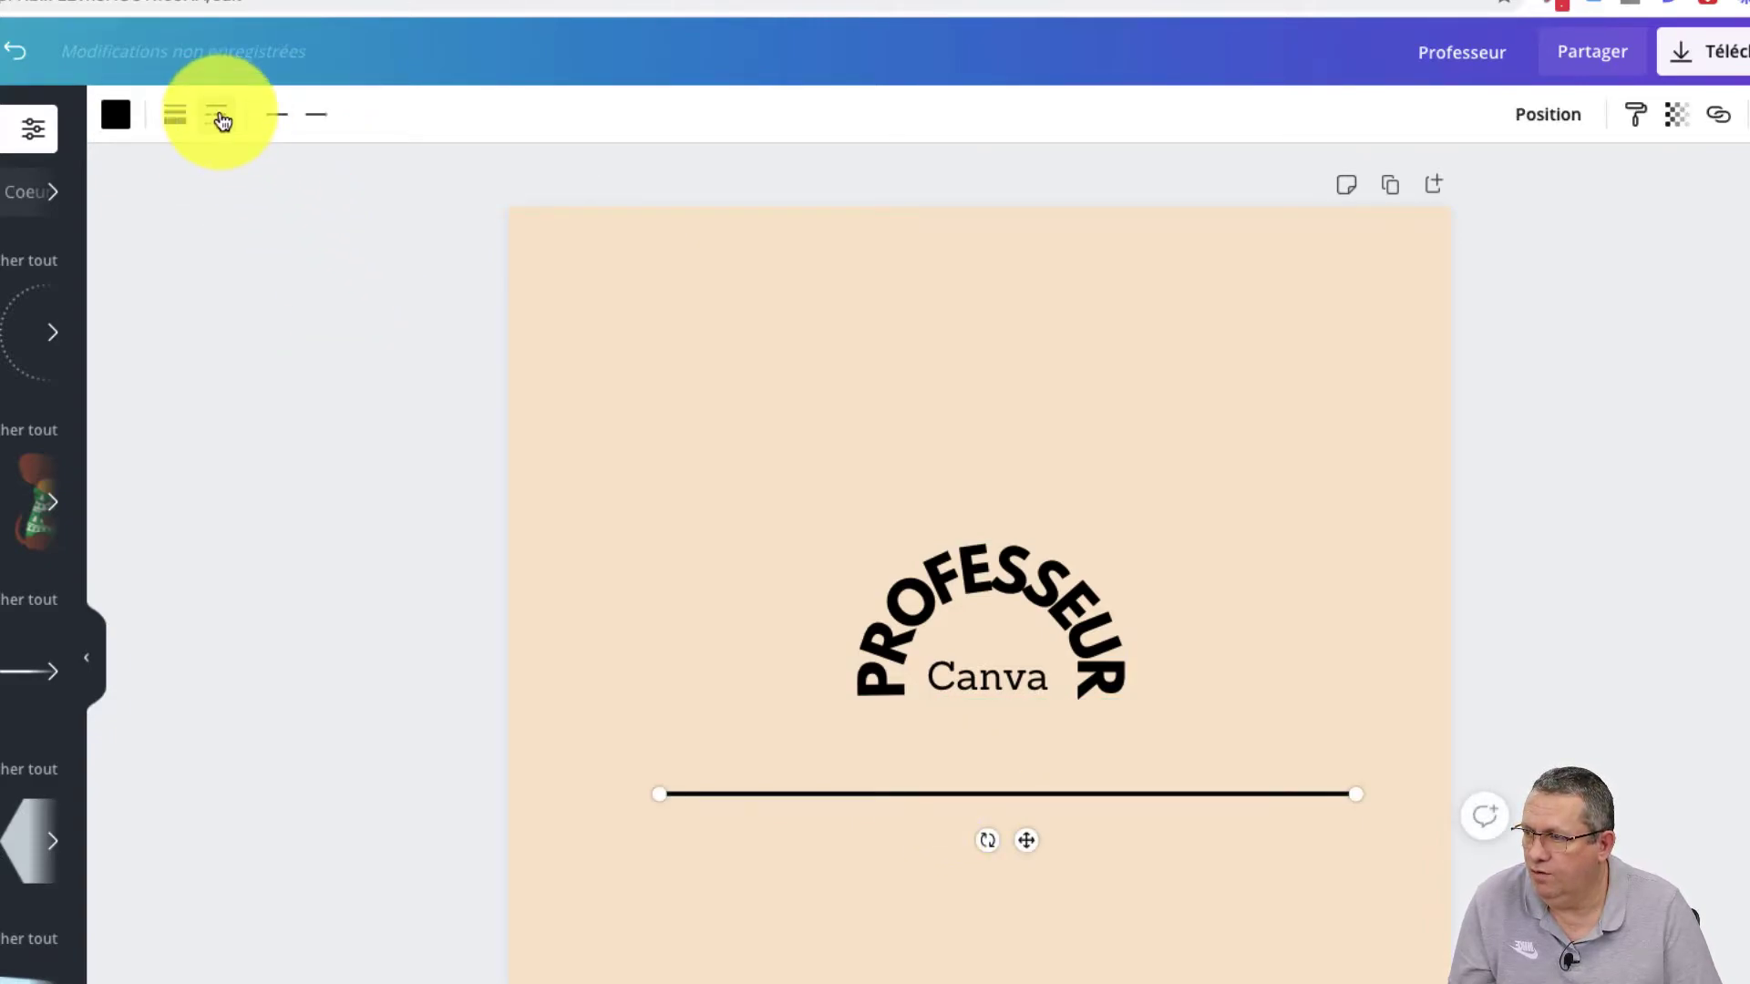
pyautogui.click(219, 117)
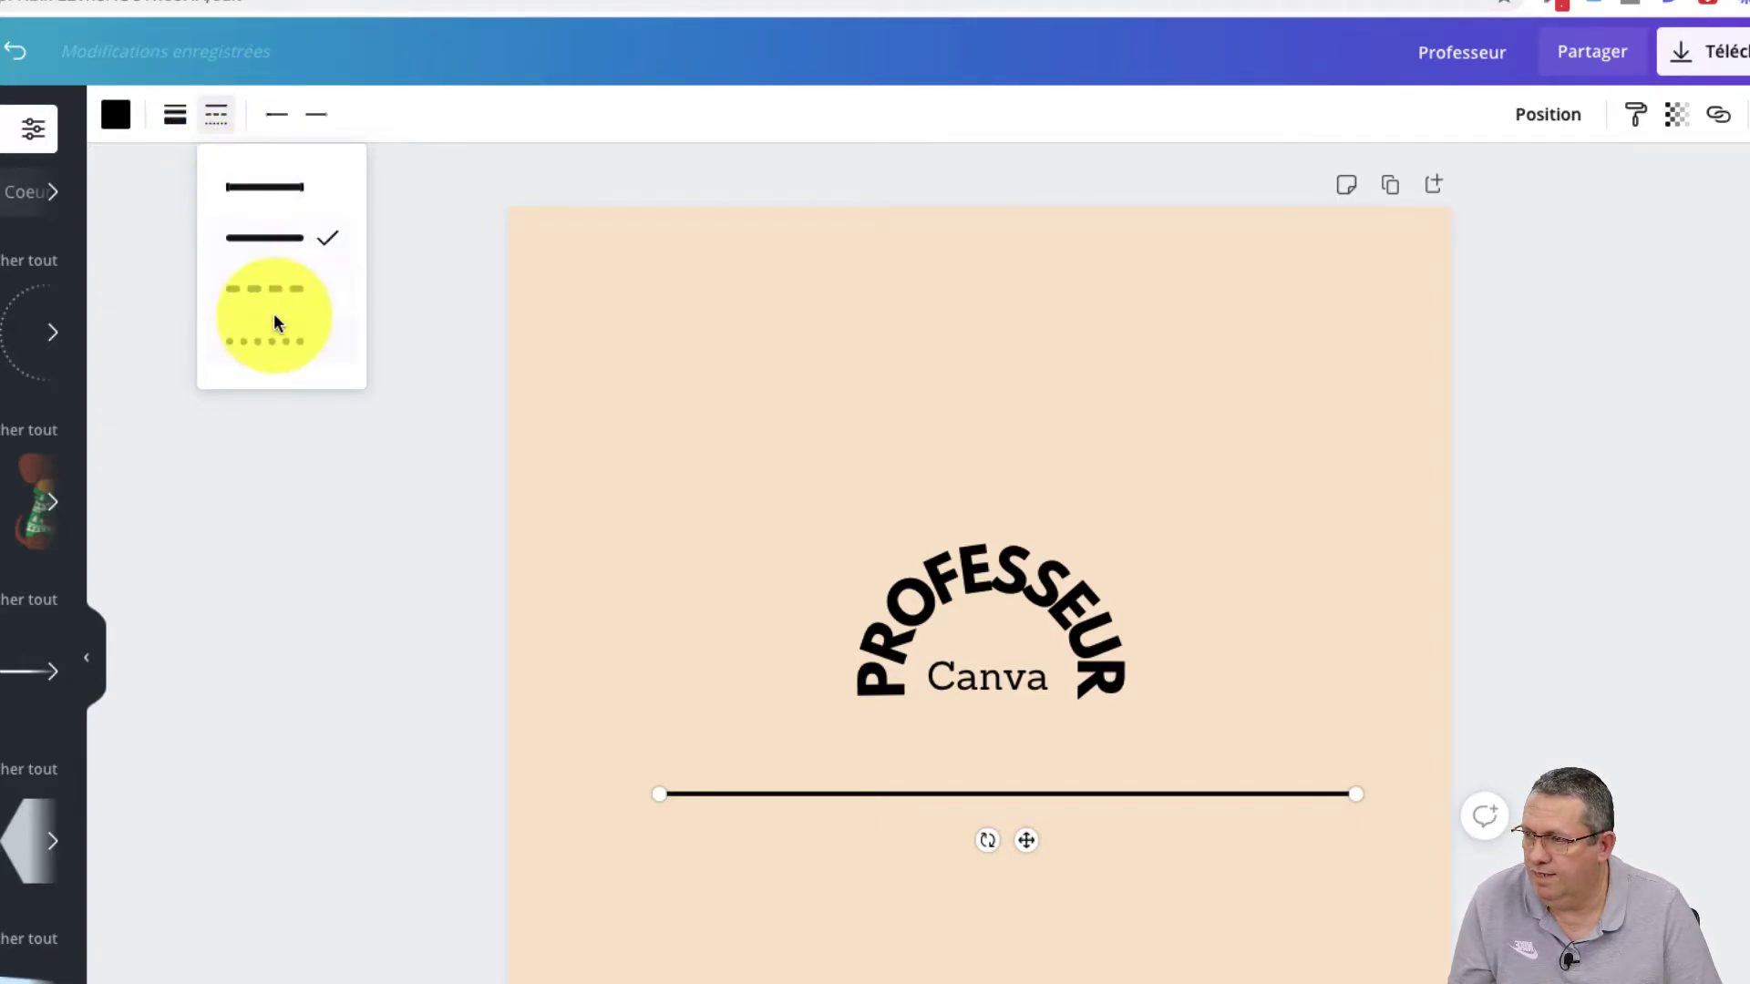
pyautogui.click(289, 352)
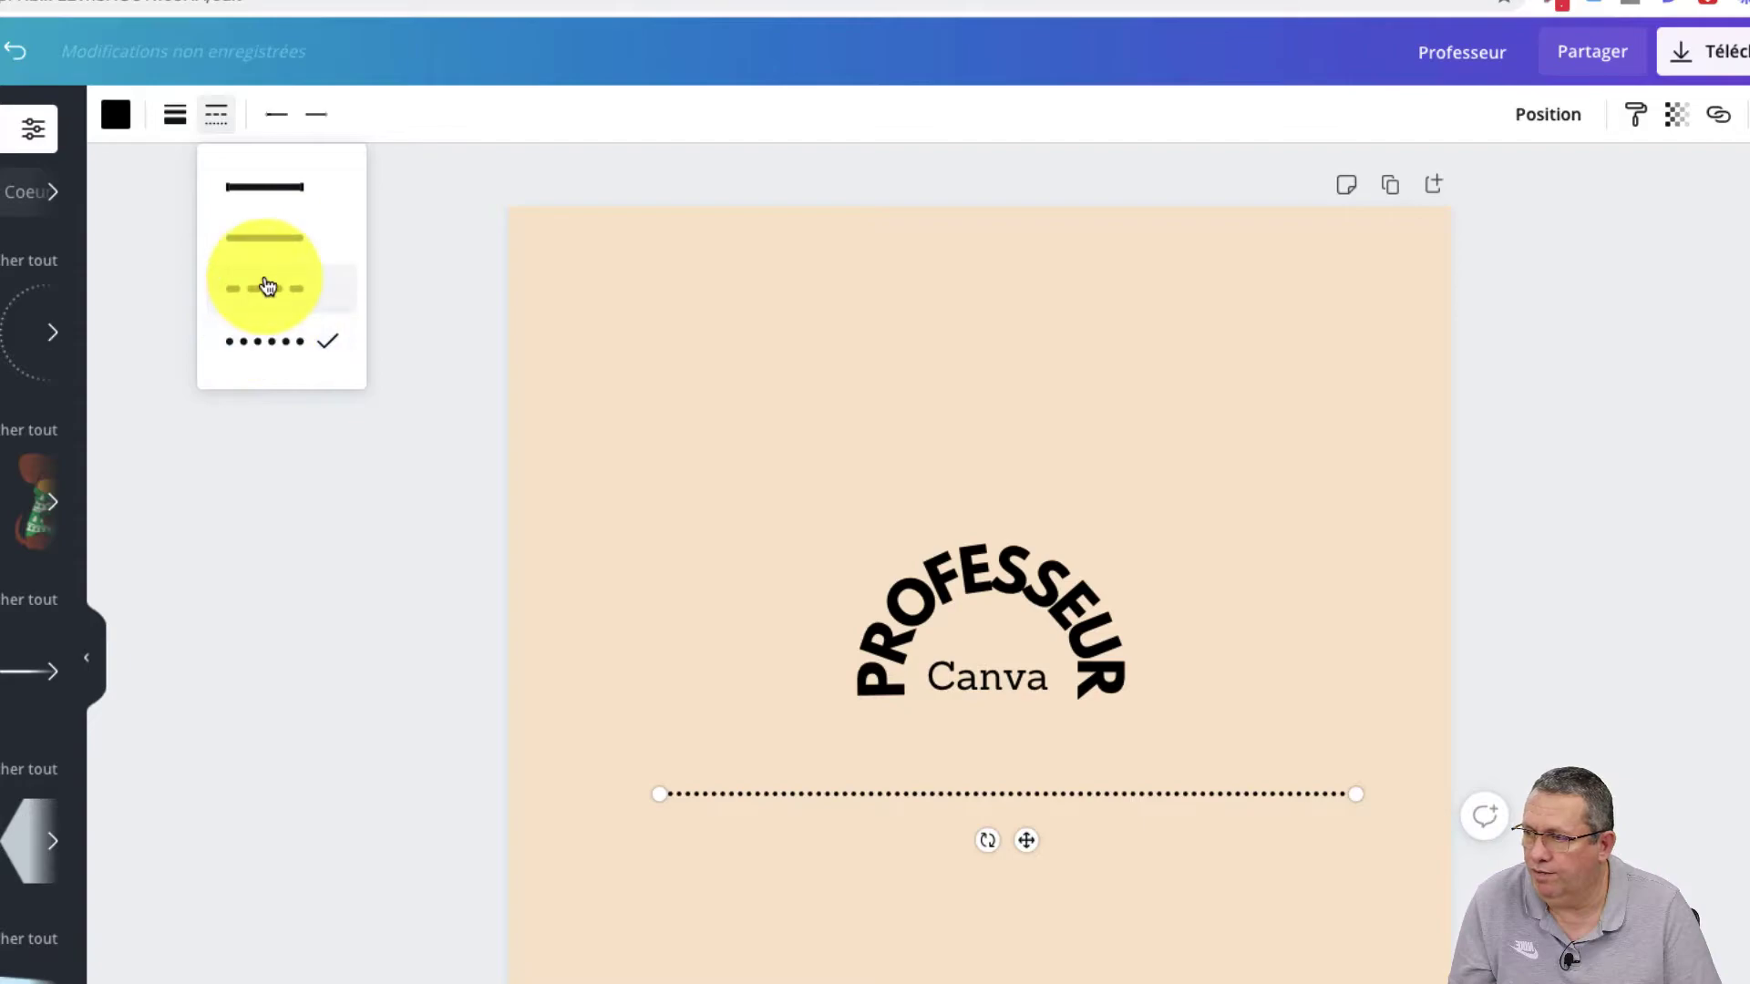
pyautogui.click(284, 303)
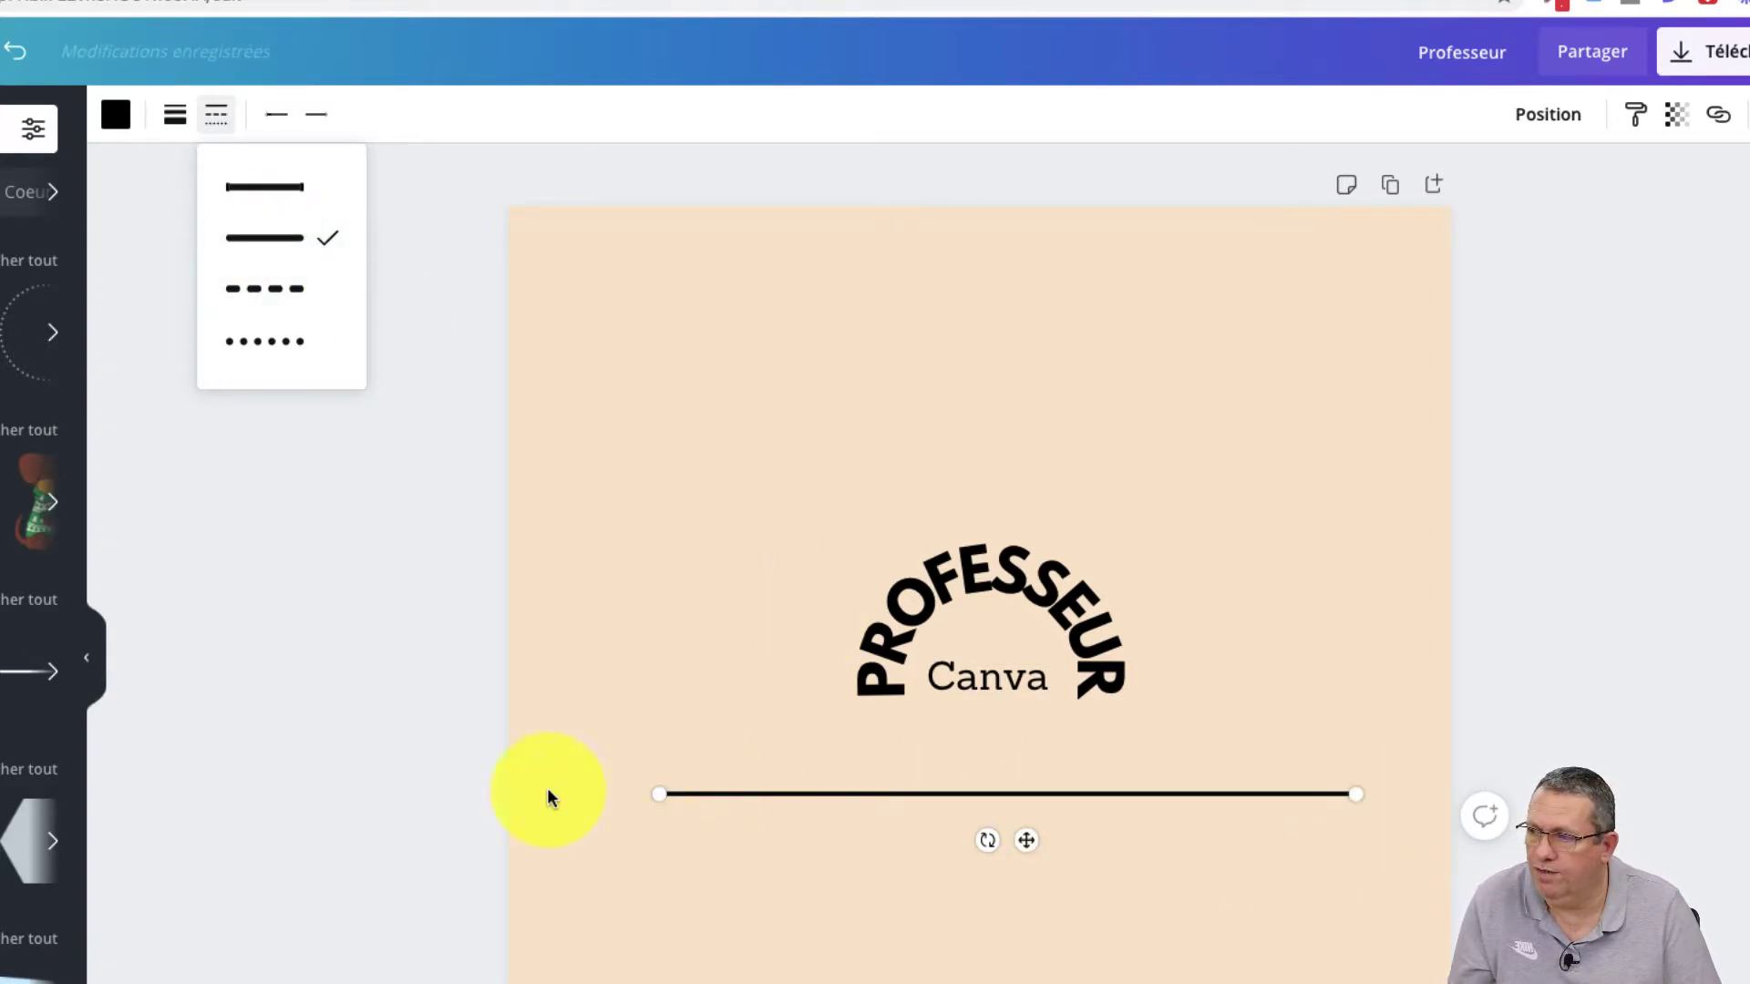
pyautogui.click(763, 930)
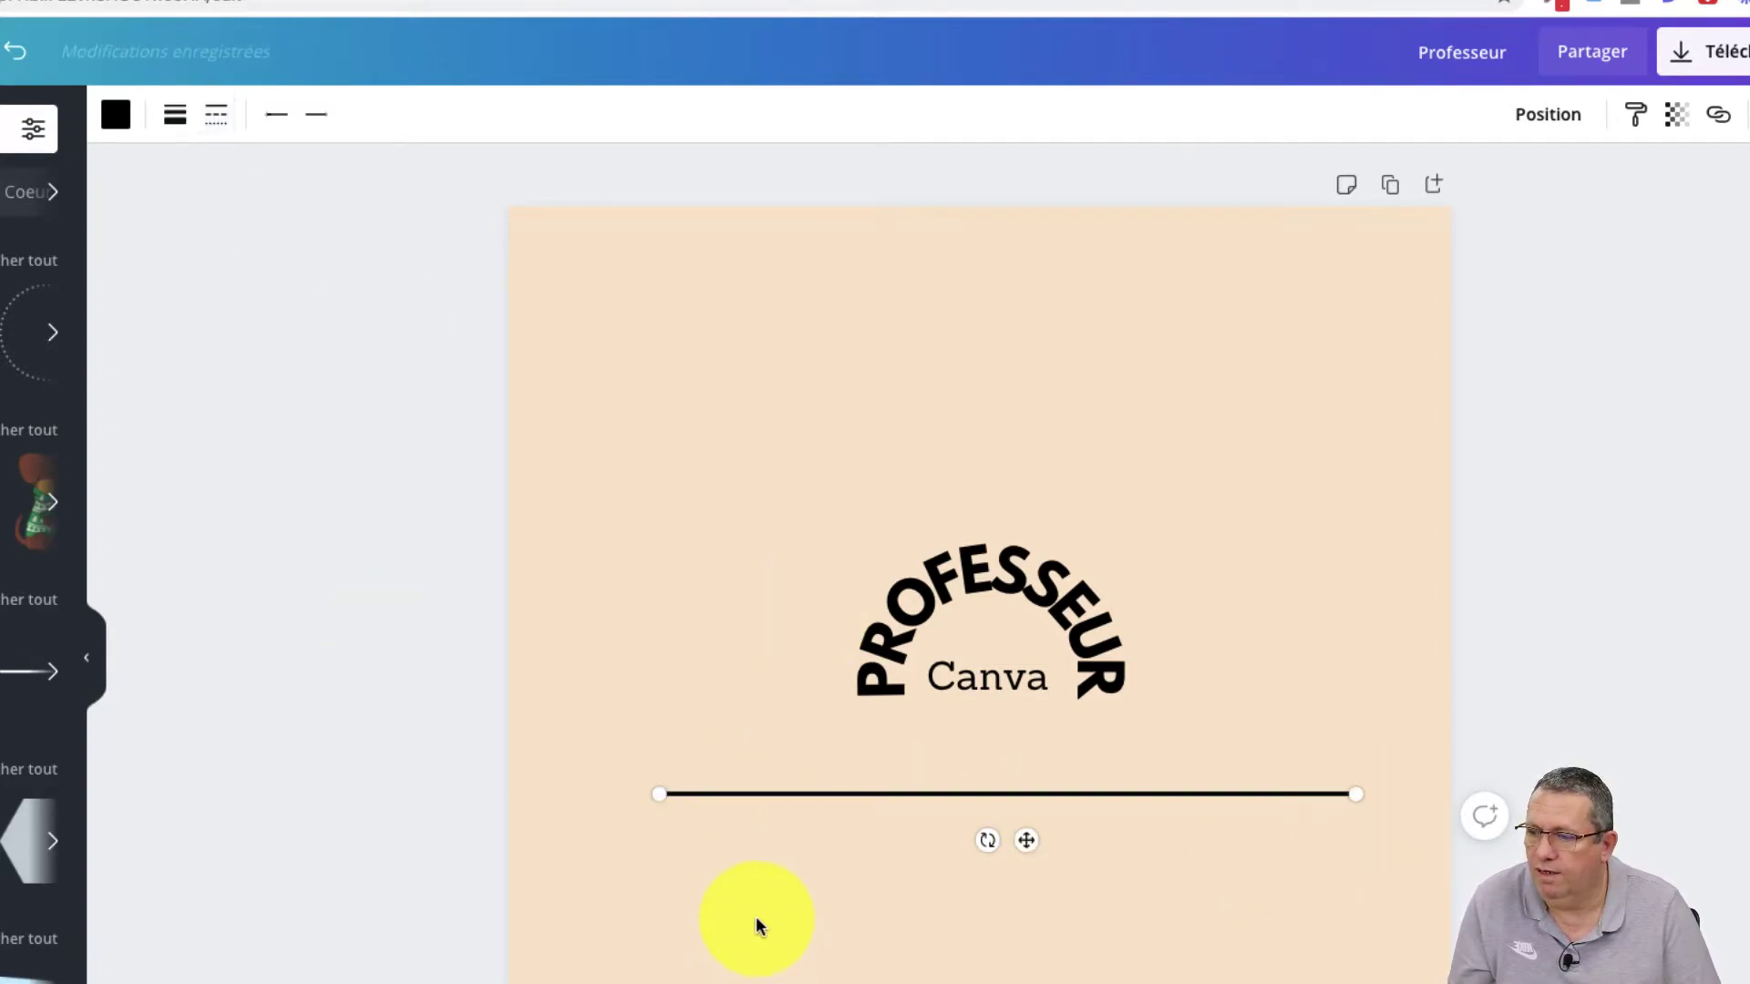
pyautogui.click(752, 916)
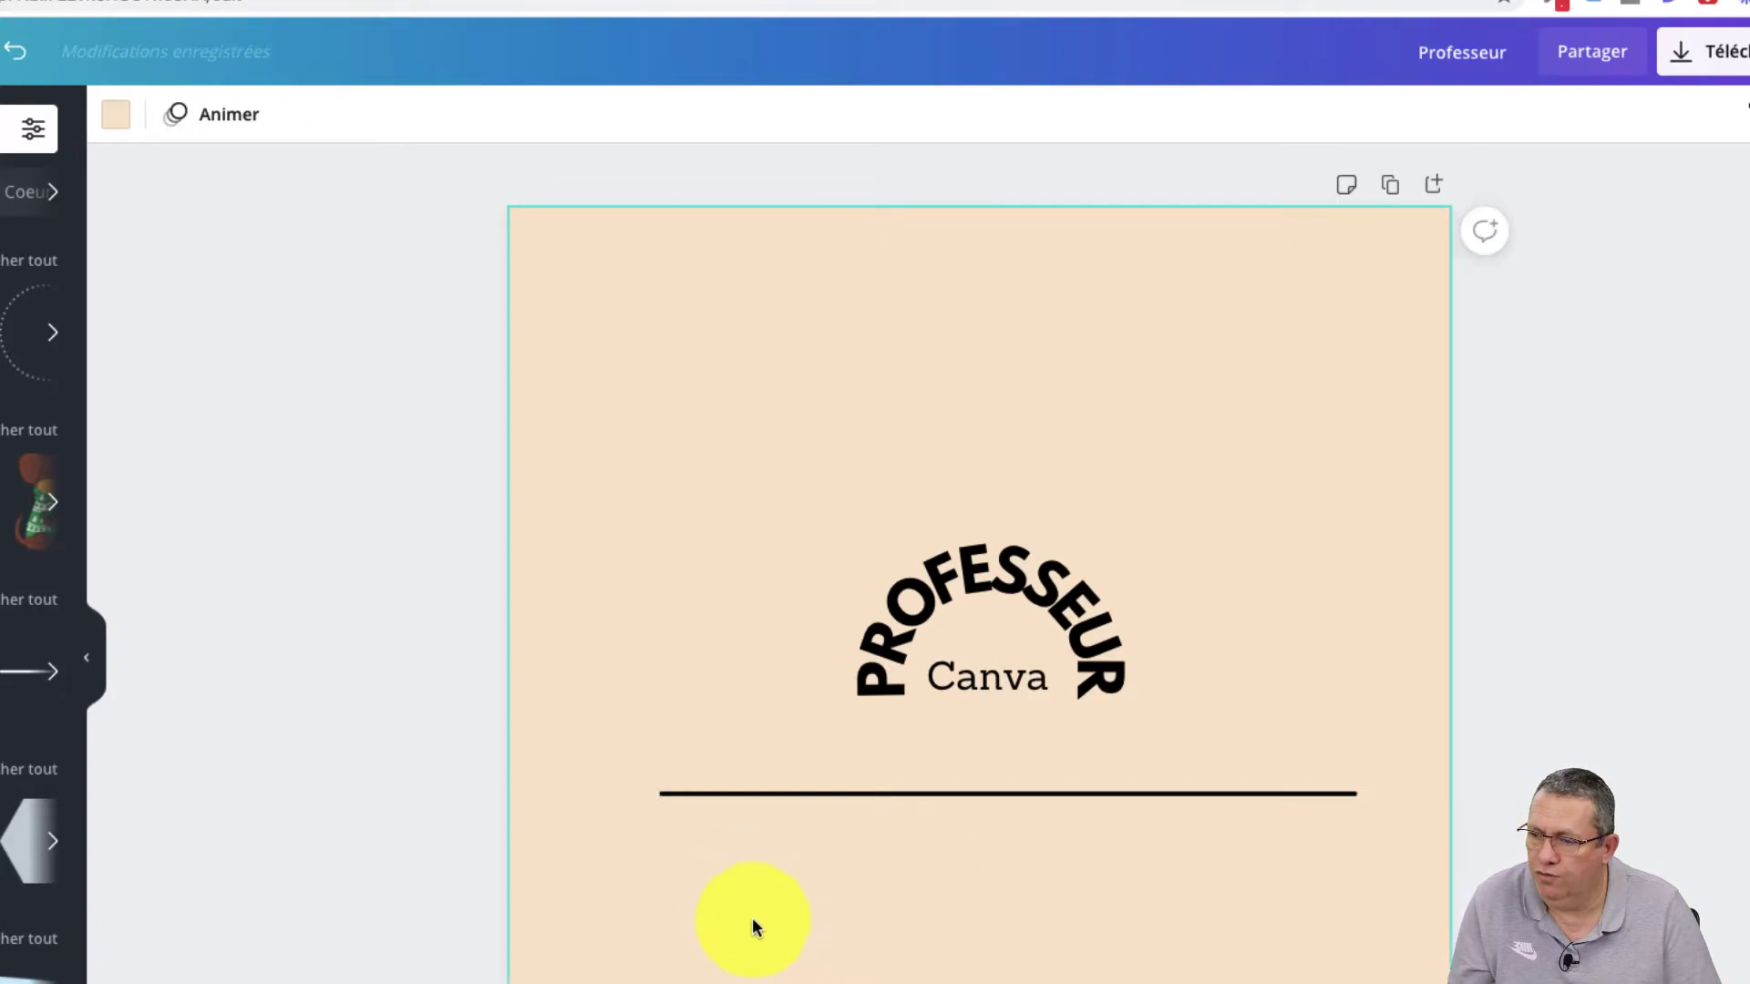
# Thicken the line below the heading to 100.
pyautogui.click(709, 793)
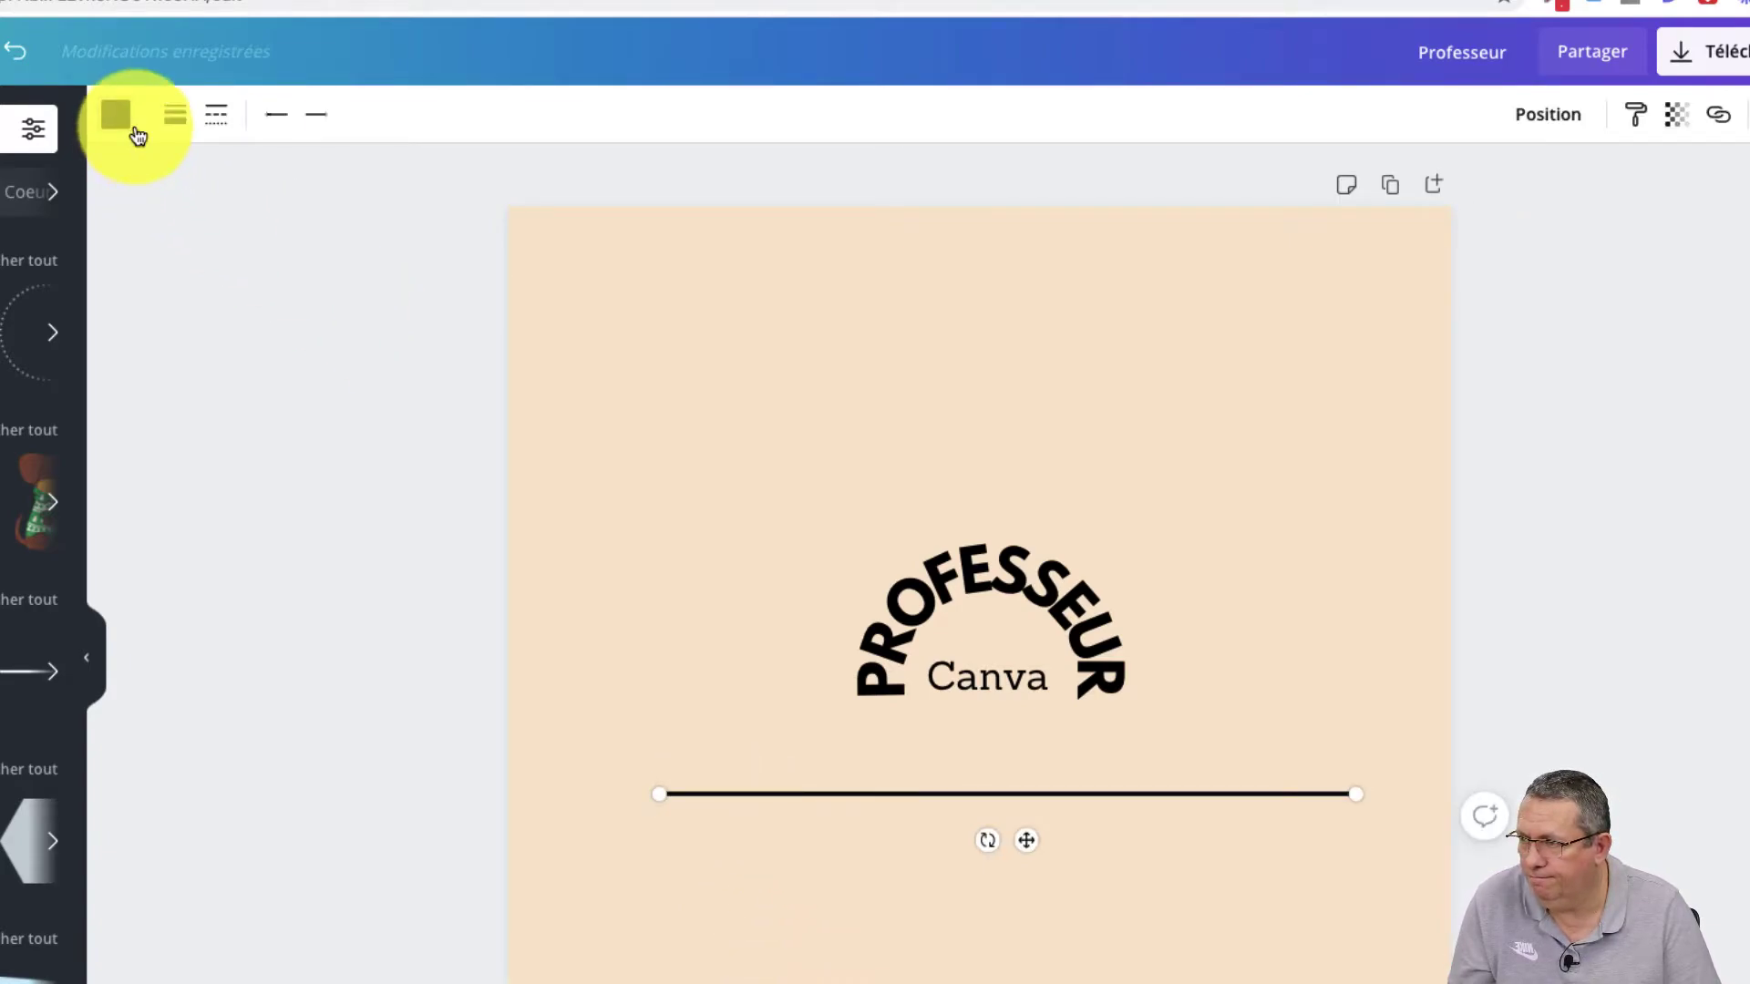
pyautogui.click(175, 117)
pyautogui.moveTo(376, 191); pyautogui.dragTo(539, 195)
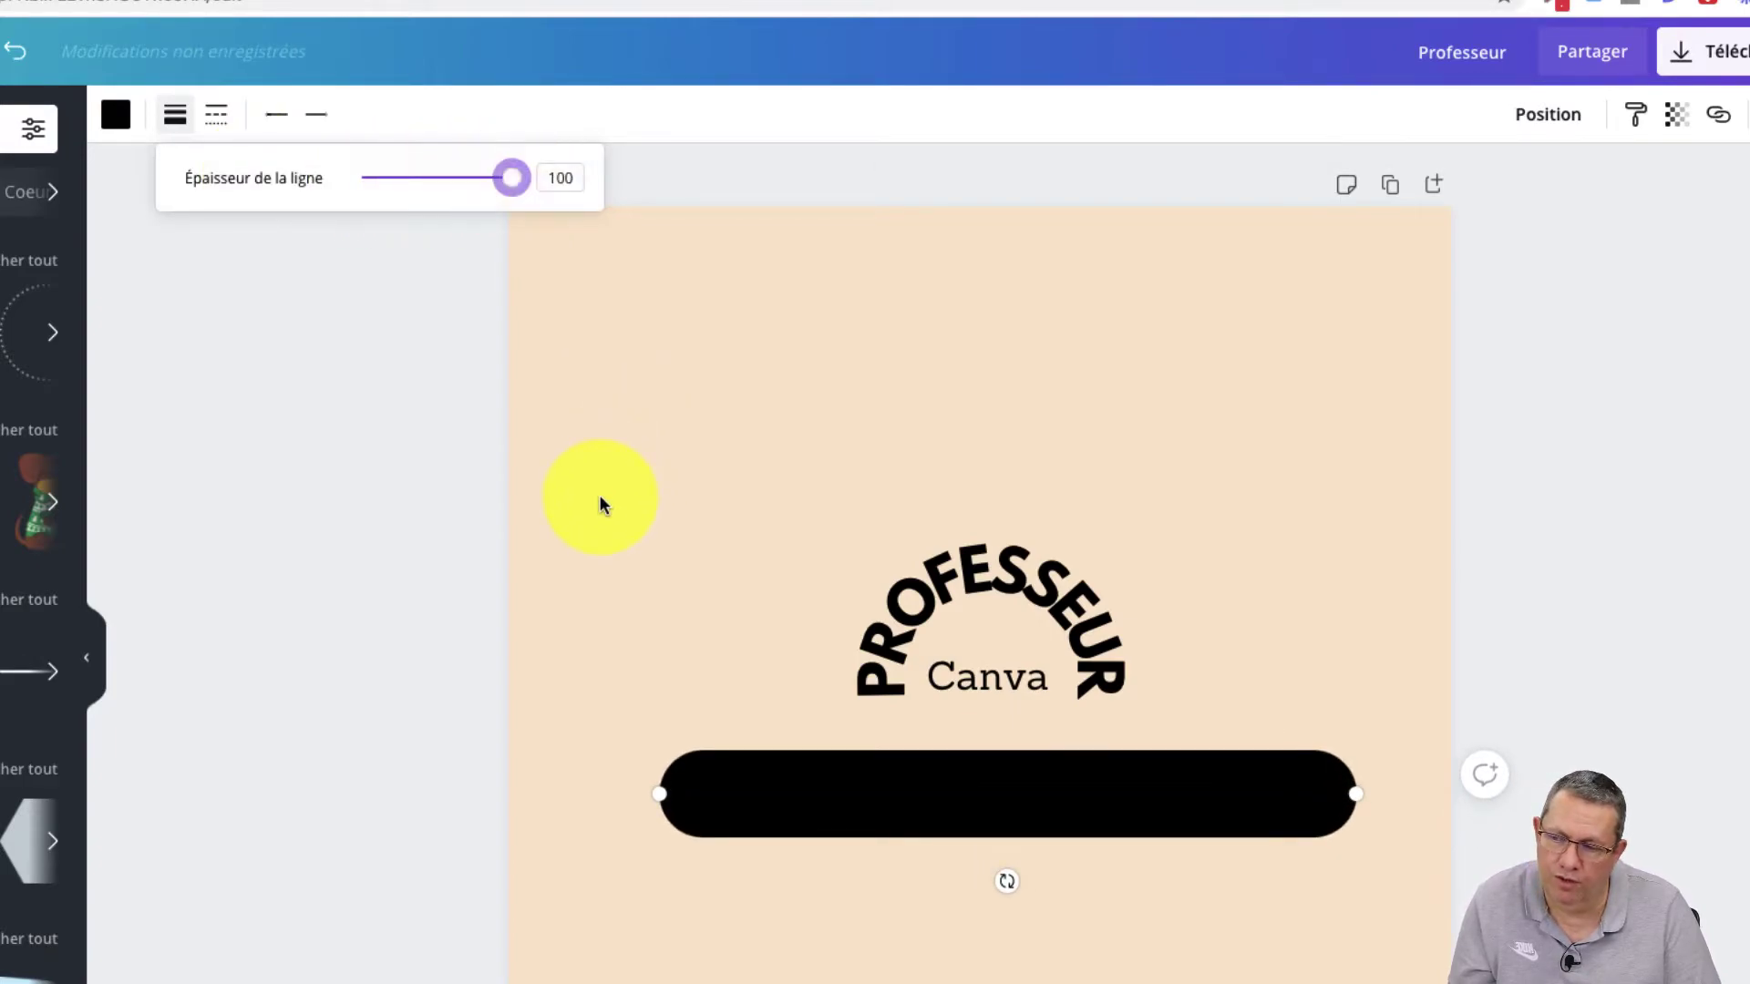
pyautogui.click(600, 504)
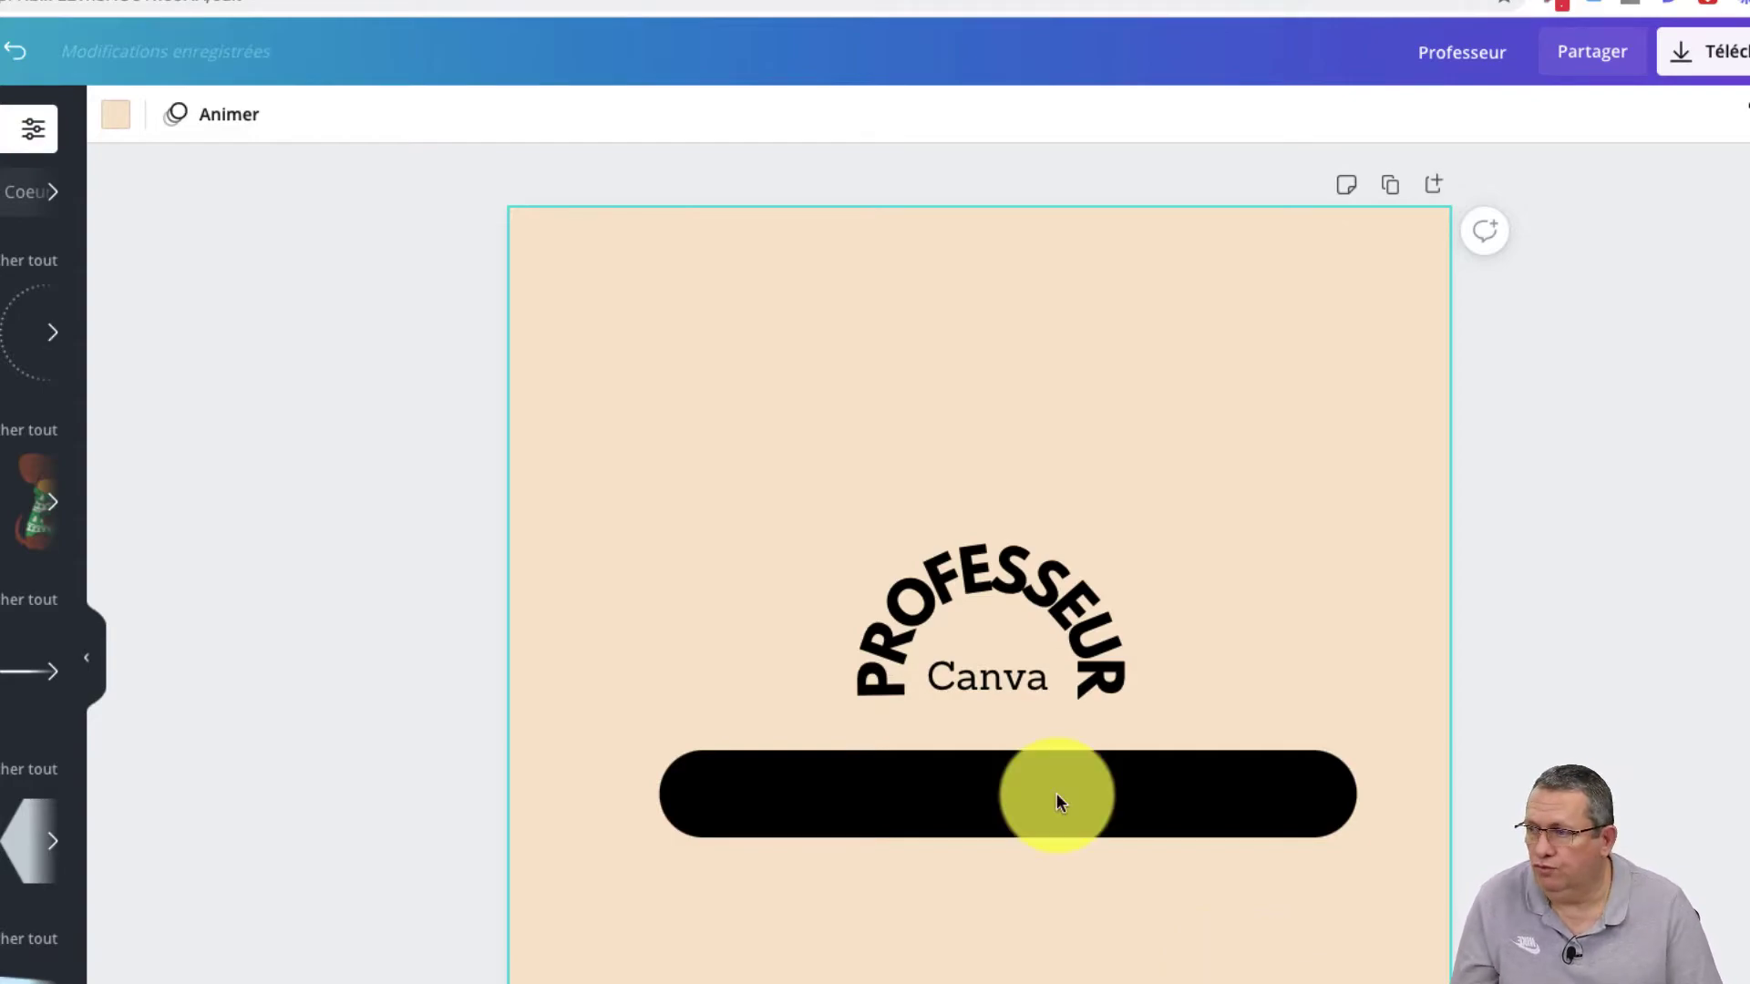
# Change the thick line's style to solid with square ends.
pyautogui.click(809, 797)
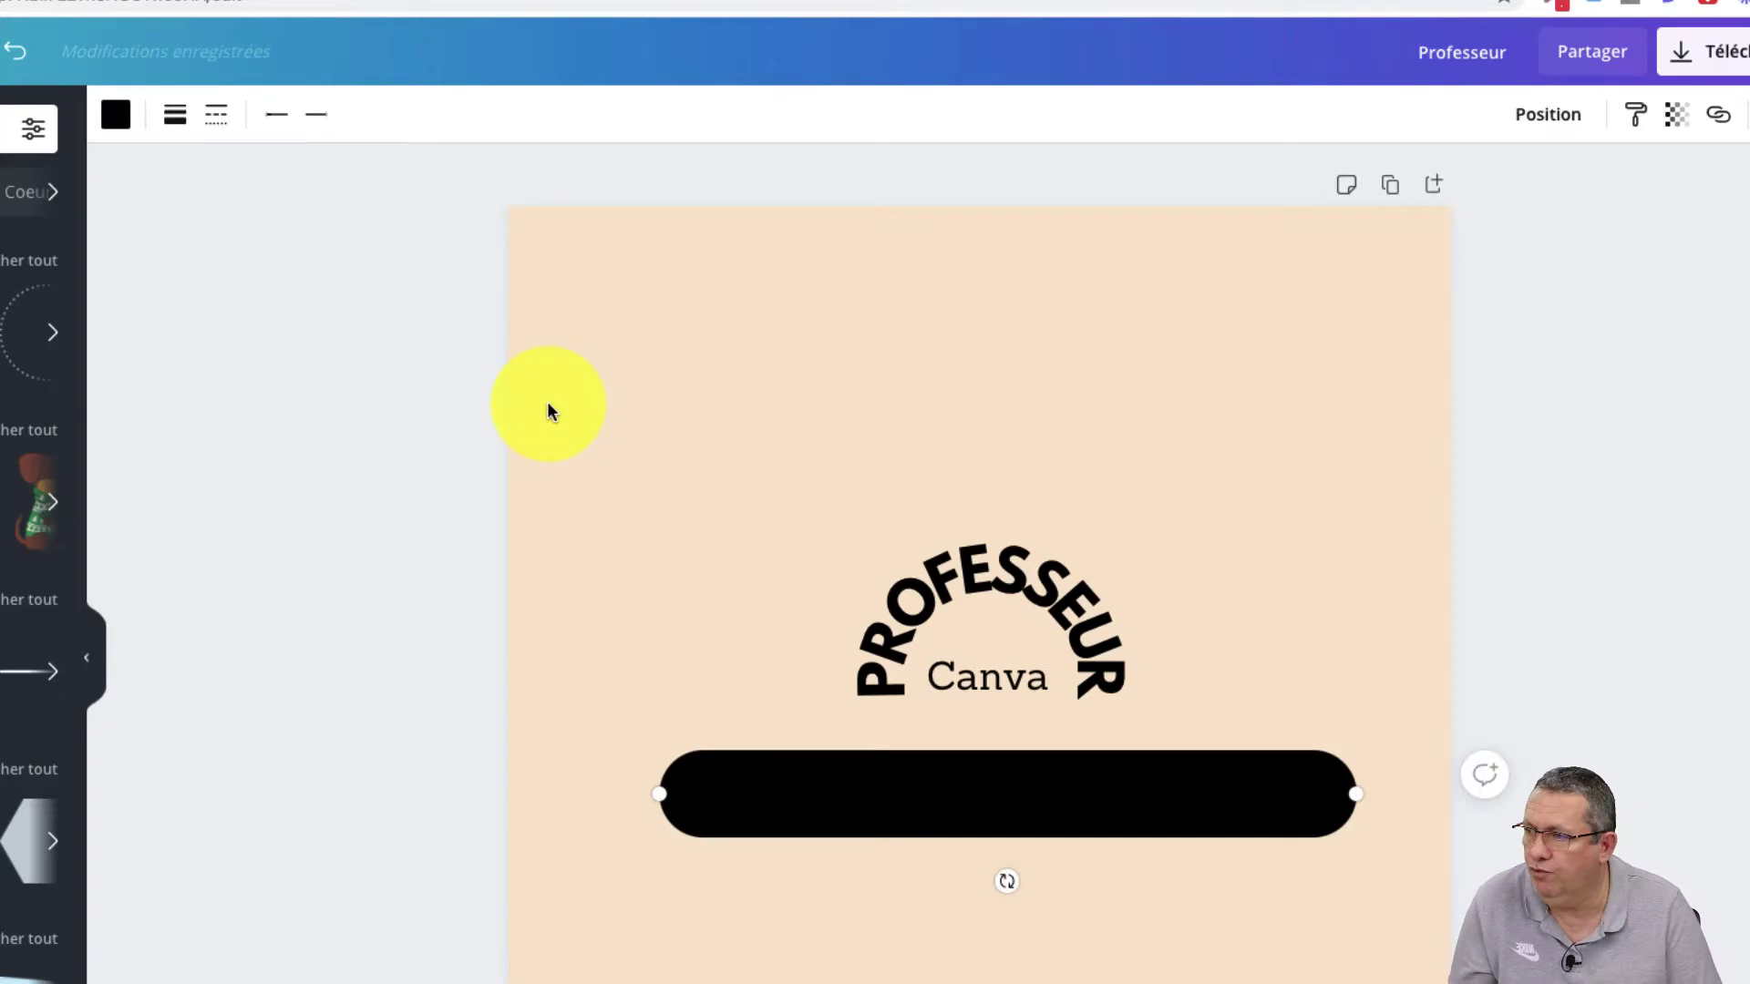
pyautogui.click(219, 118)
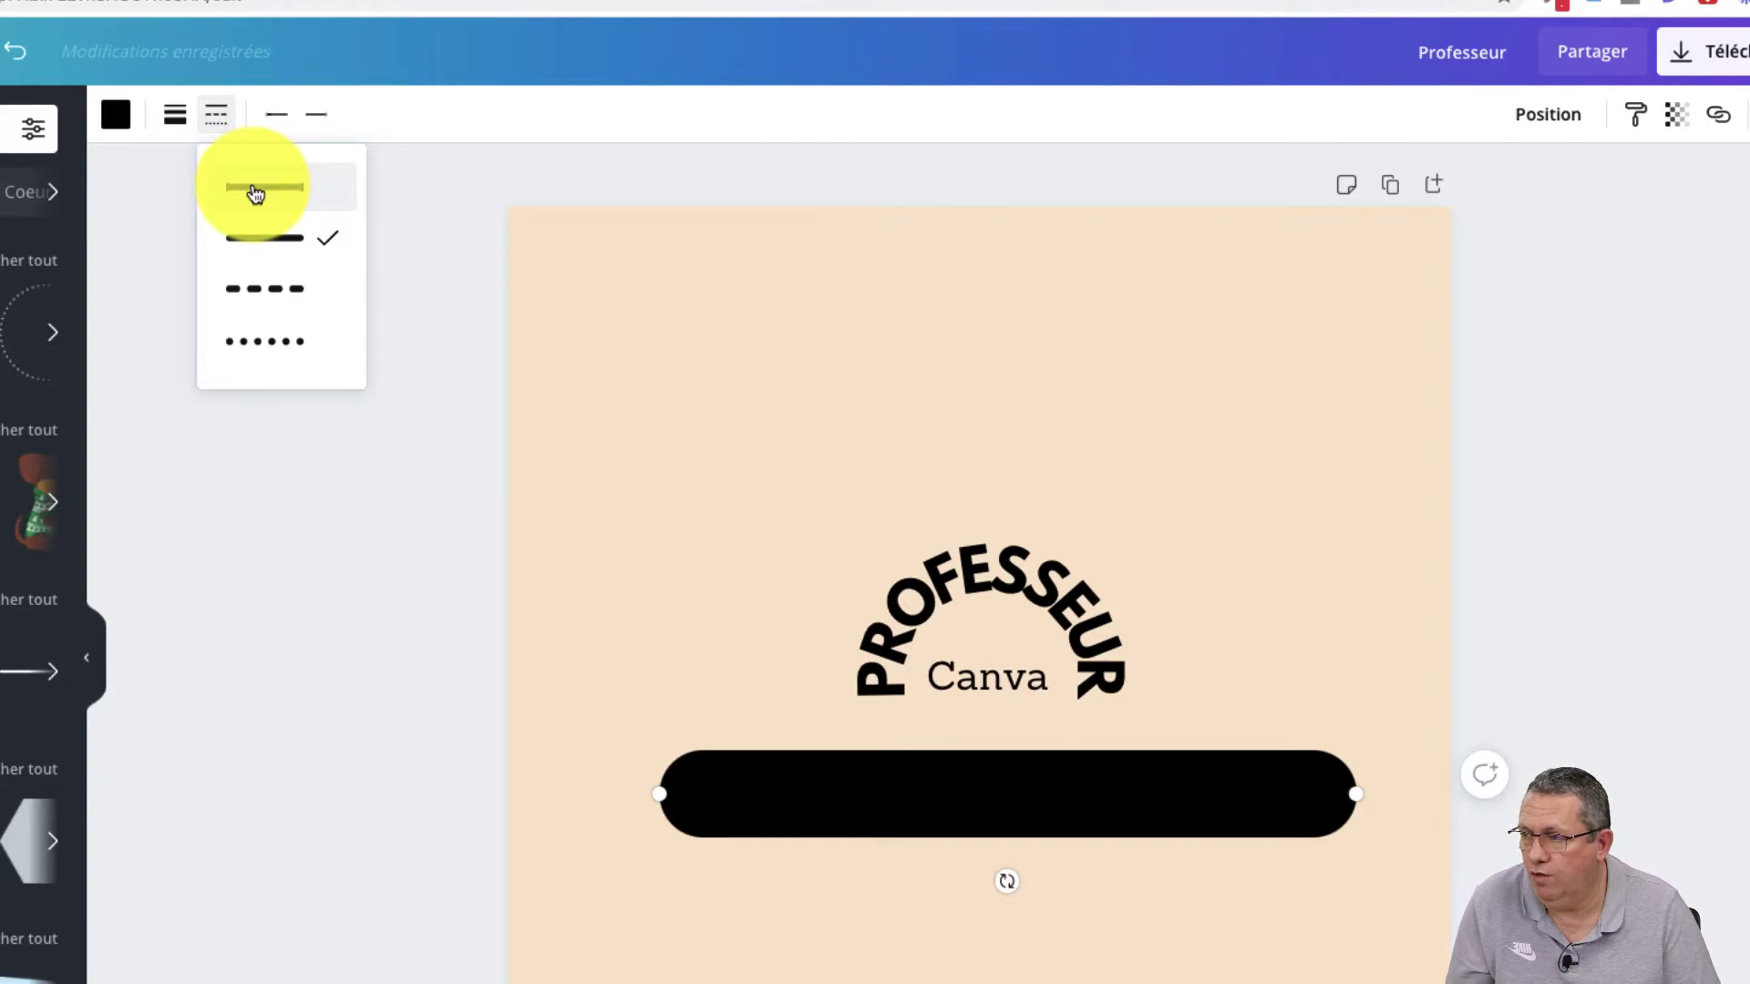
pyautogui.click(257, 194)
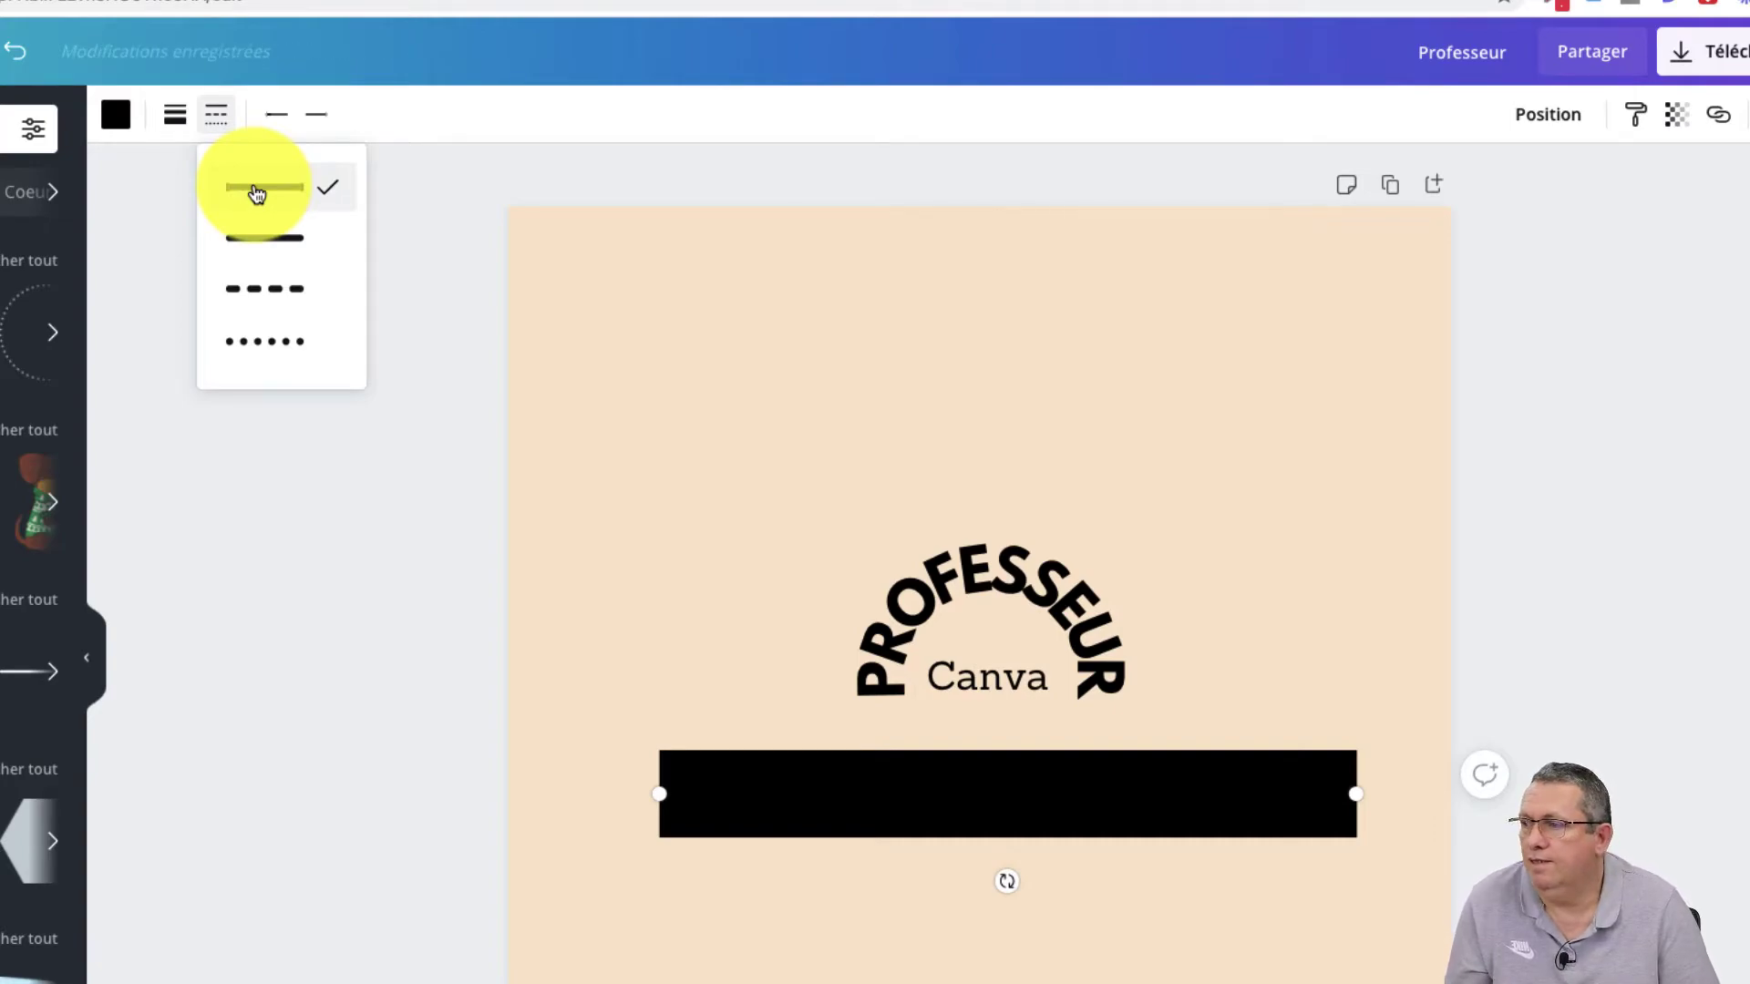
# Reduce the square-ended line's thickness to 14.
pyautogui.click(174, 122)
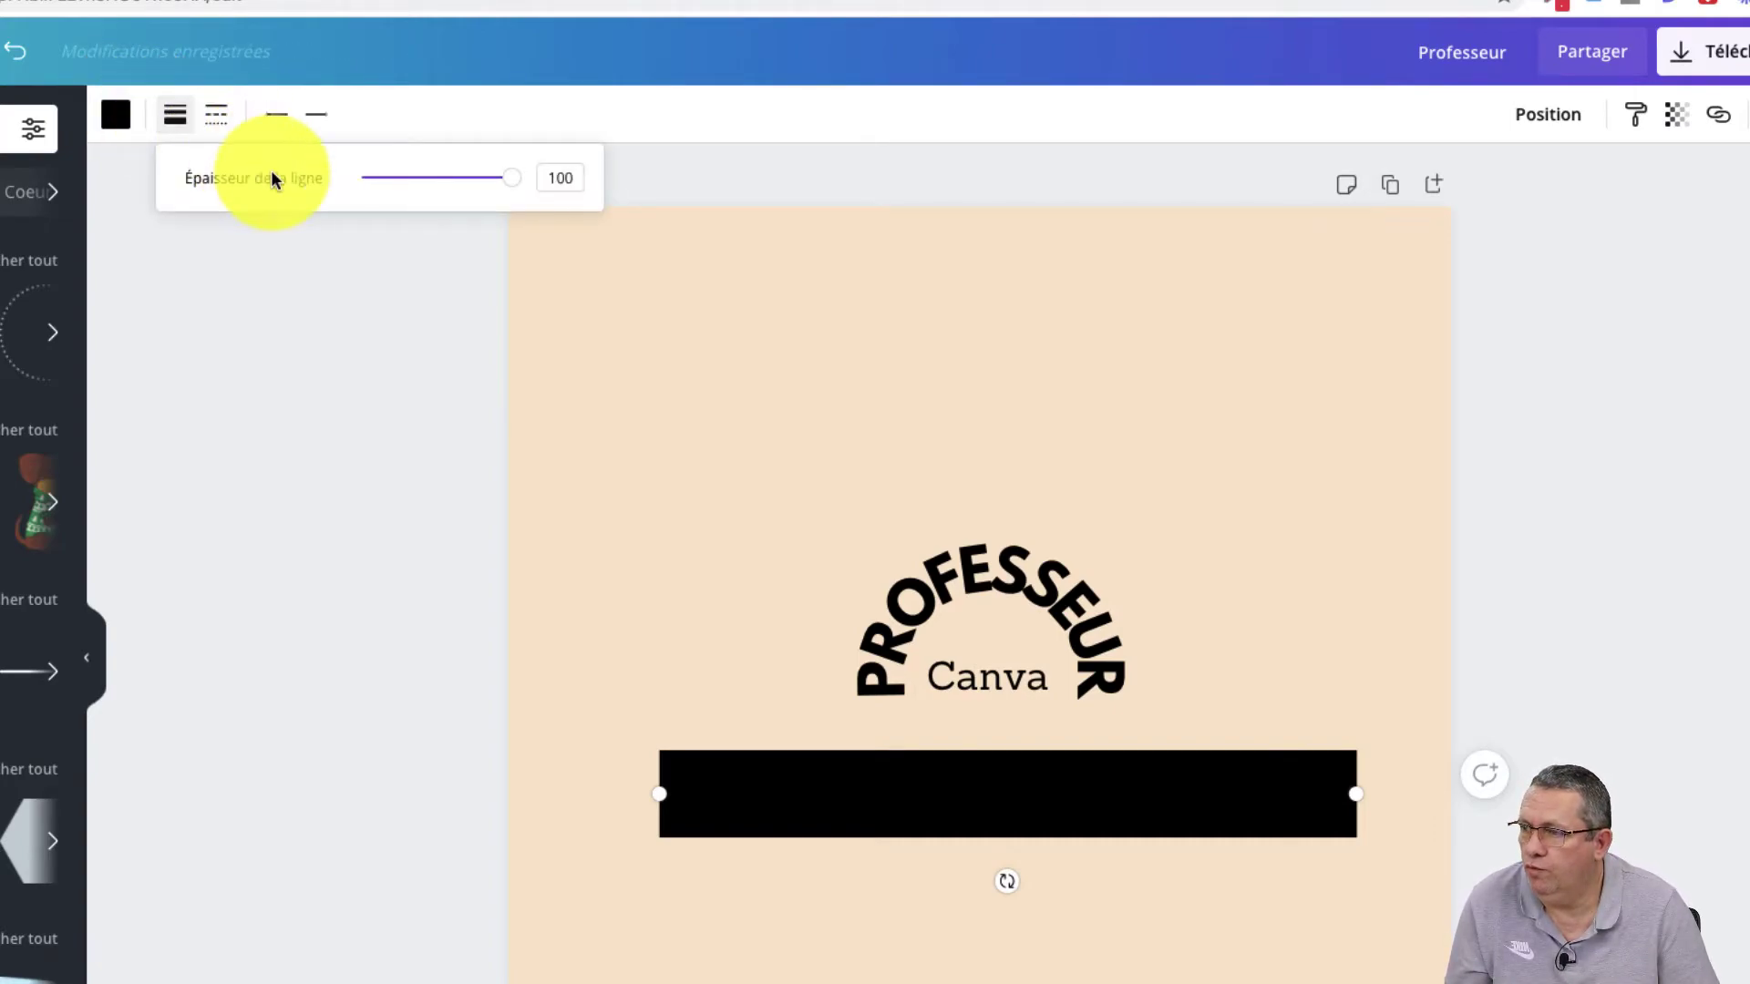
pyautogui.moveTo(515, 182); pyautogui.dragTo(383, 196)
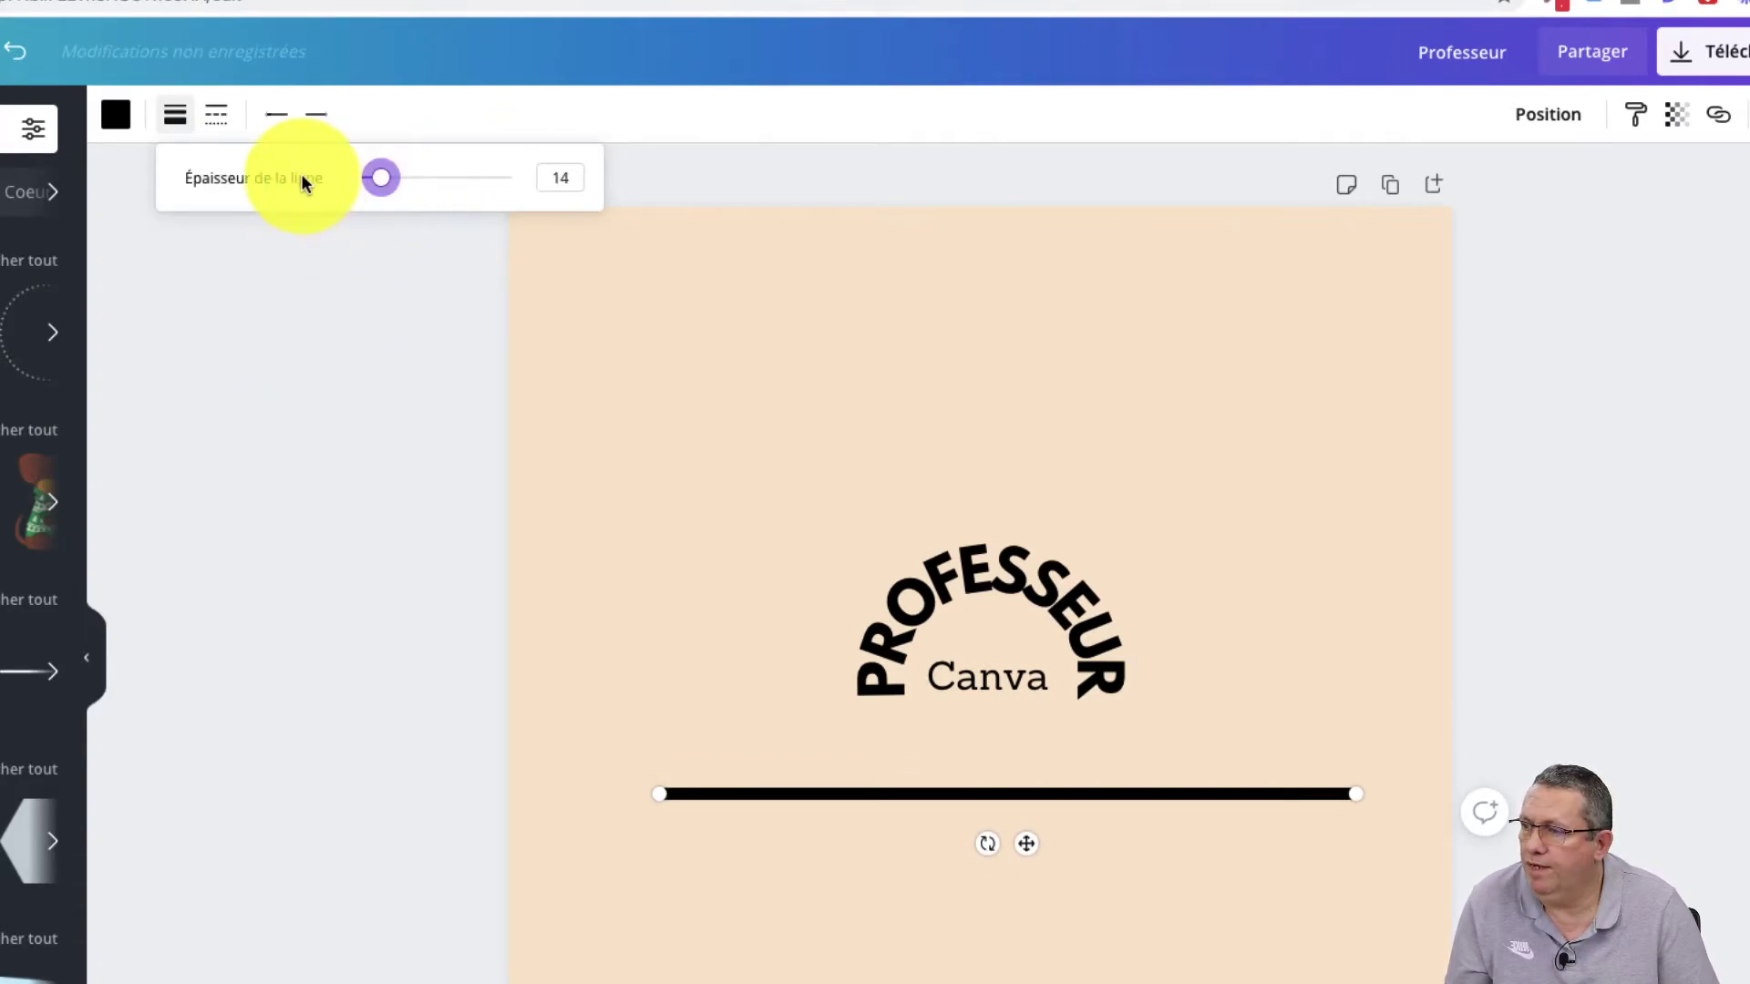
pyautogui.click(332, 344)
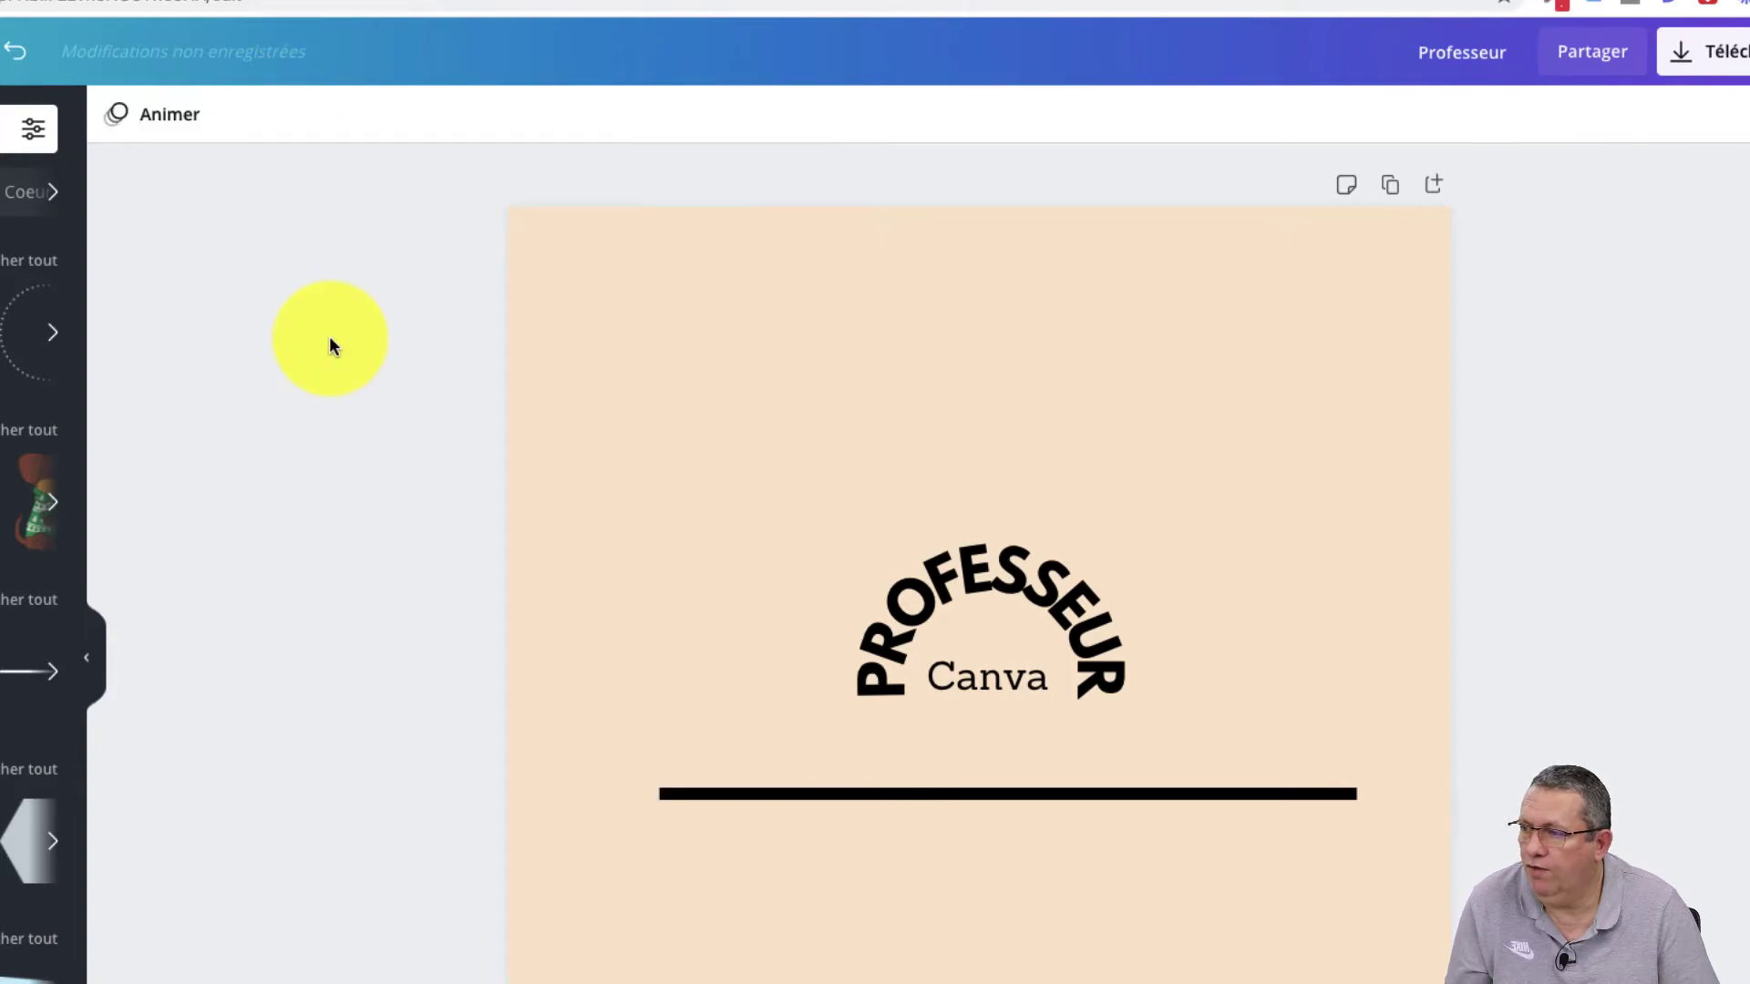
# Give the line an open arrowhead at its right end and a filled arrowhead at its left end.
pyautogui.click(746, 791)
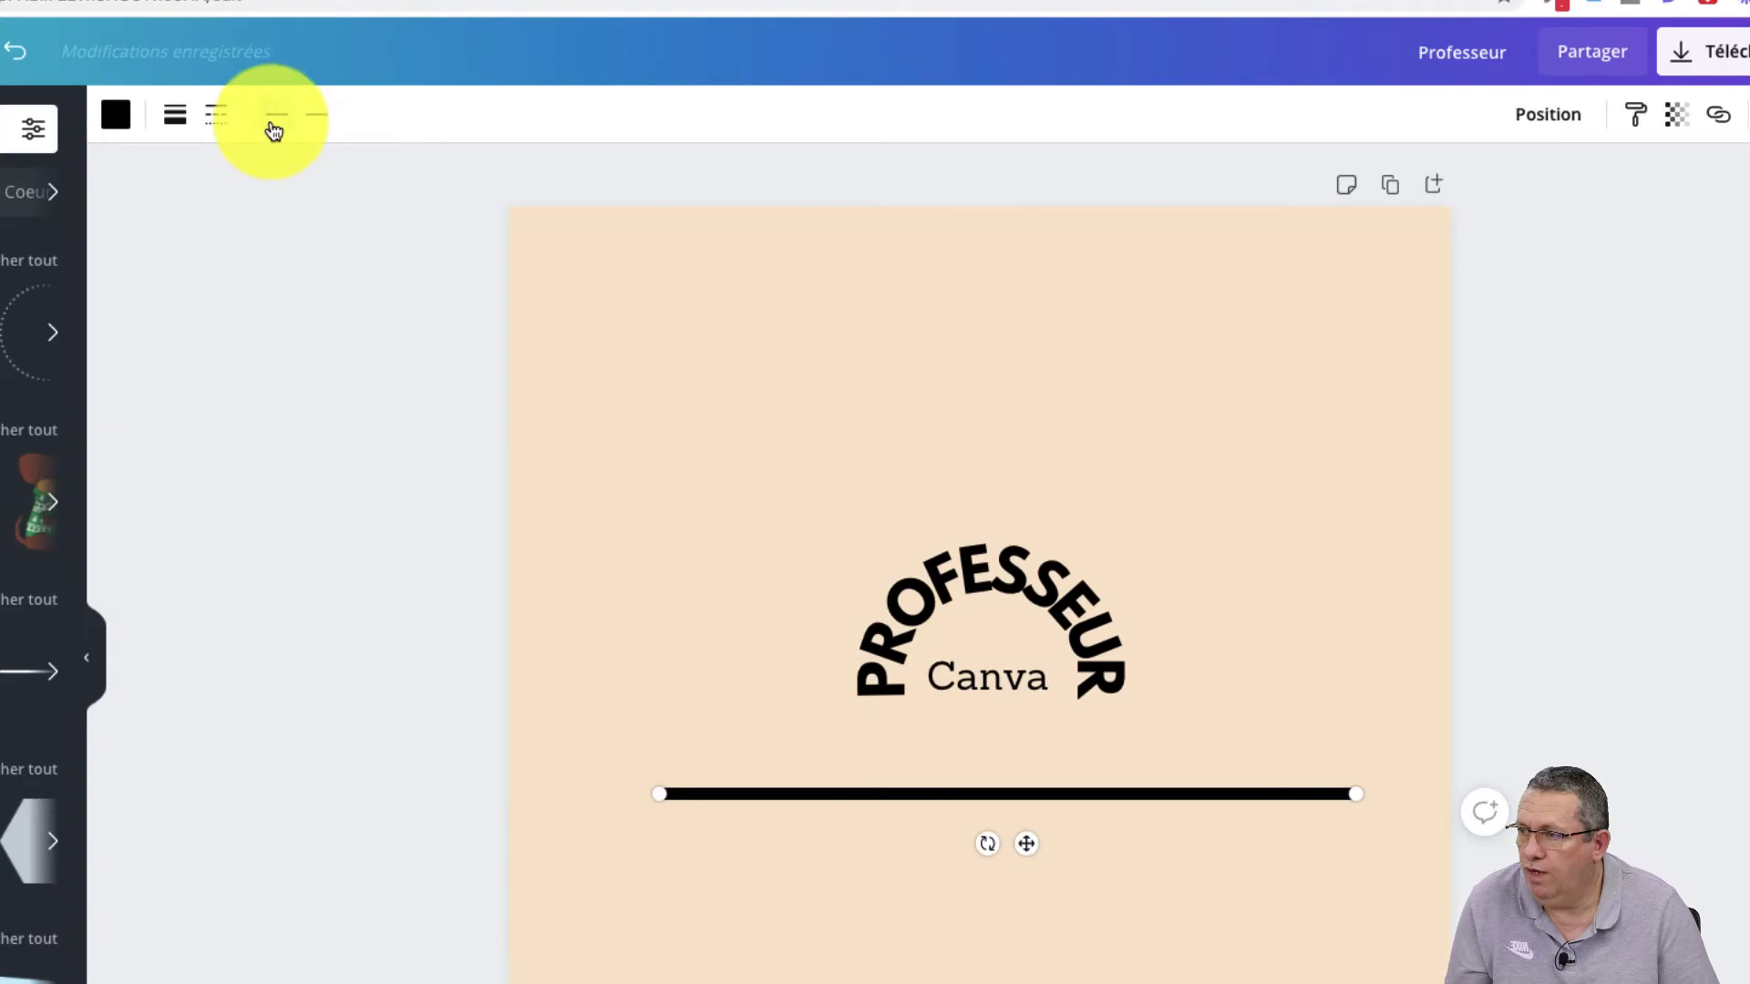
pyautogui.click(274, 131)
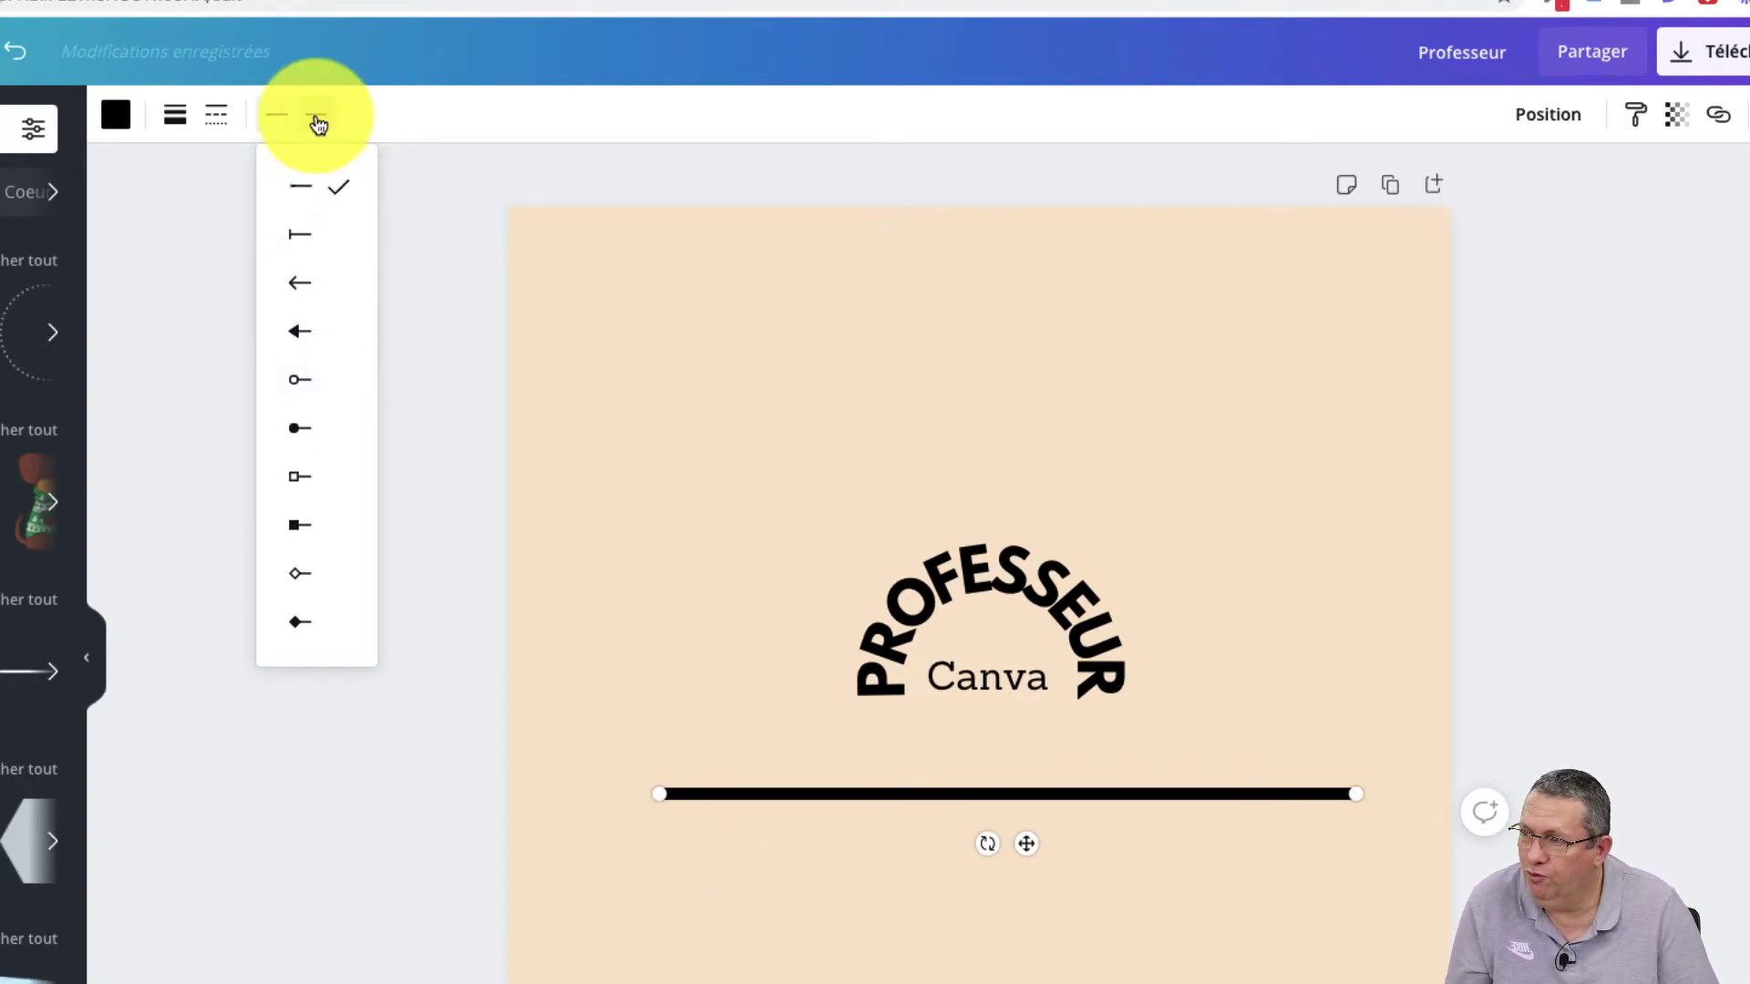
pyautogui.click(316, 115)
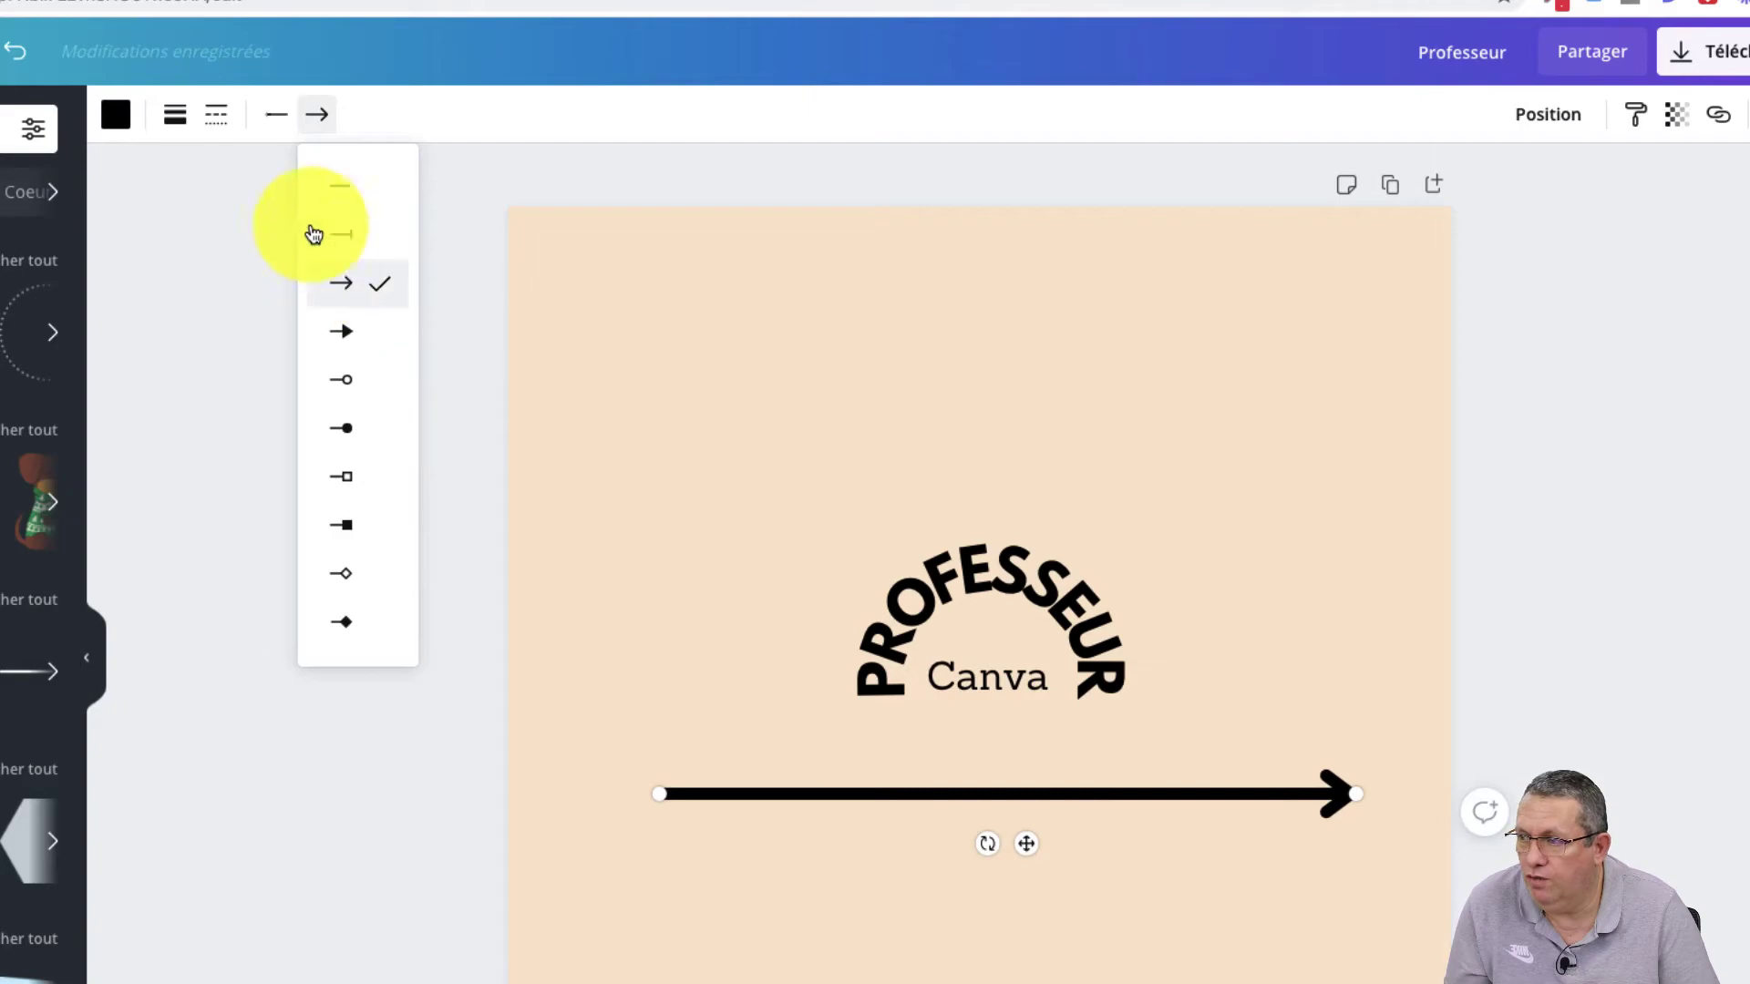
pyautogui.click(271, 119)
pyautogui.click(271, 119)
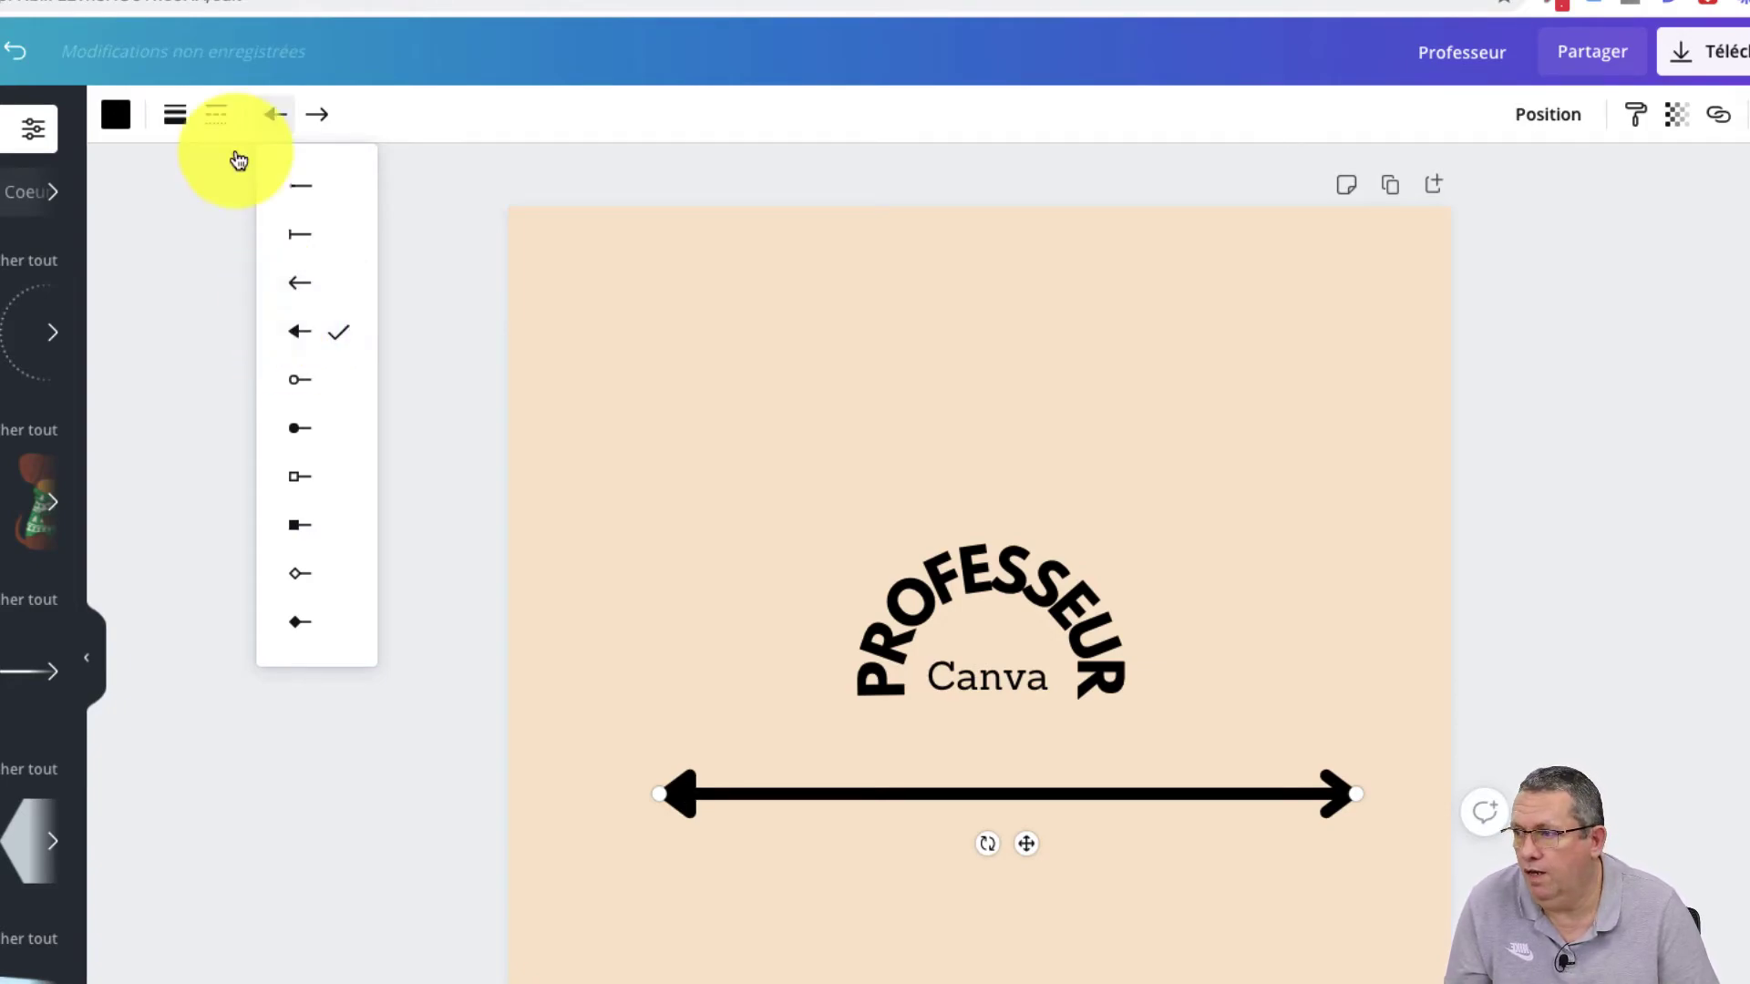
# Set the double-headed arrow's line thickness to 1.
pyautogui.click(174, 118)
pyautogui.moveTo(379, 186); pyautogui.dragTo(344, 179)
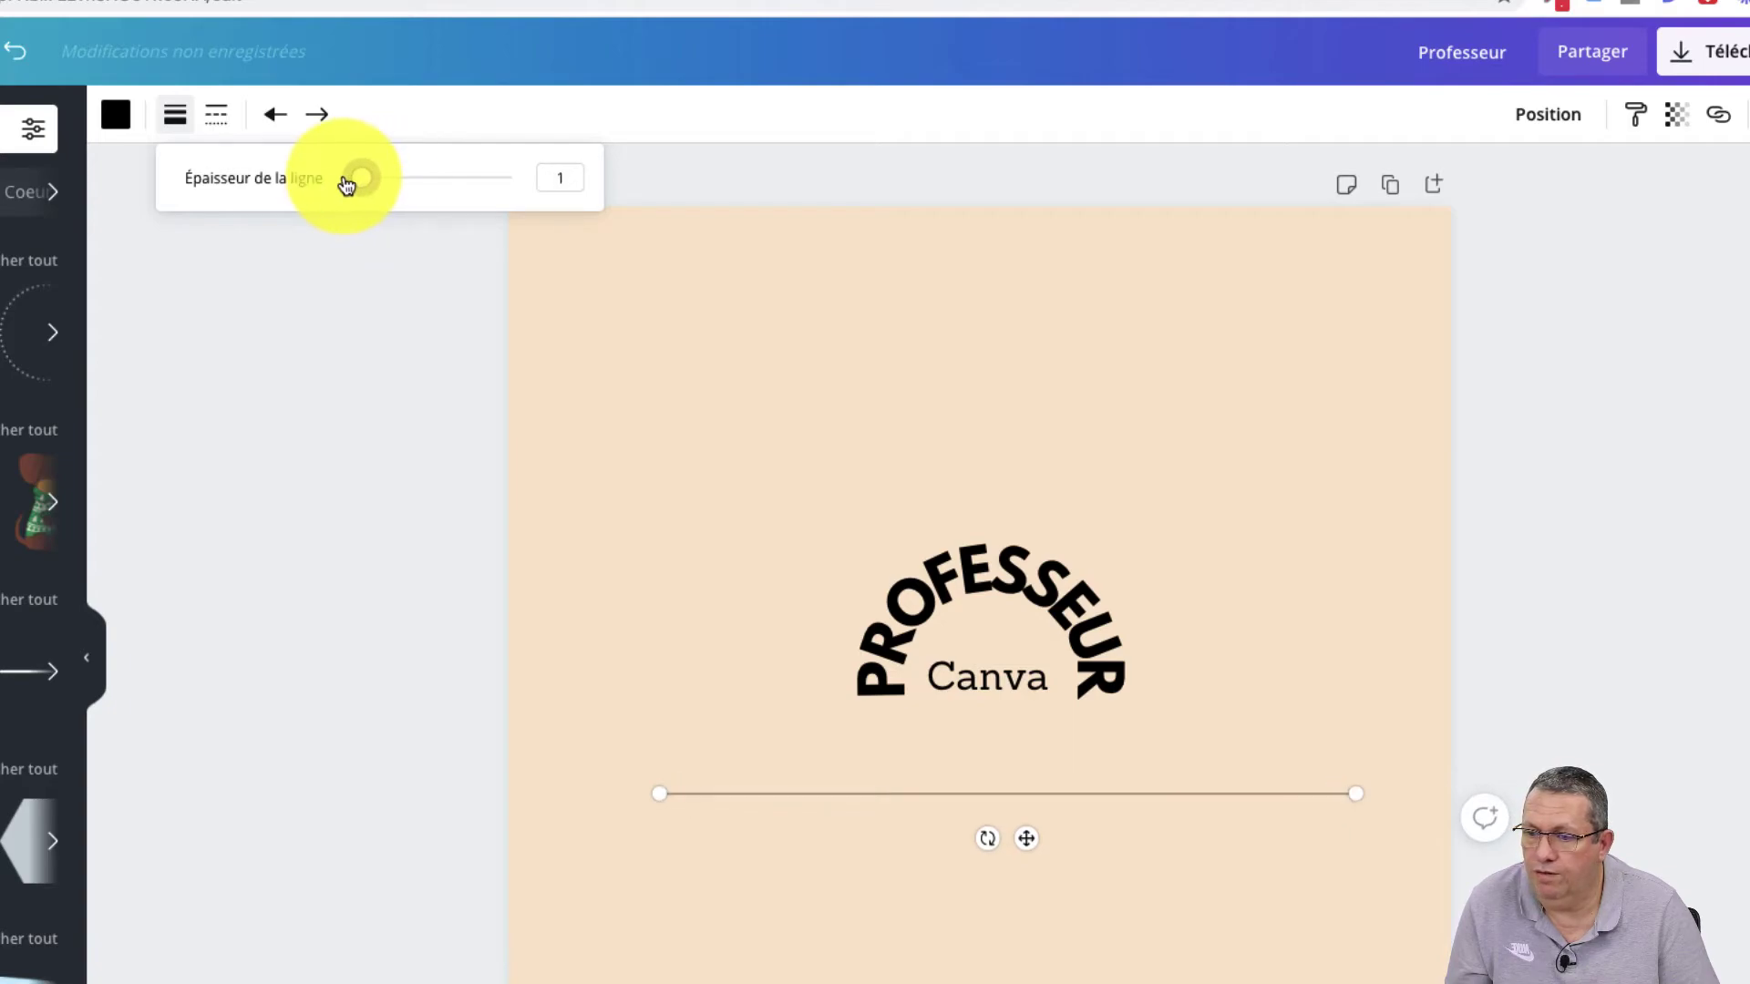
# Set the thickness of the double-headed arrow line below the Canva text to 18.
pyautogui.click(580, 437)
pyautogui.click(675, 503)
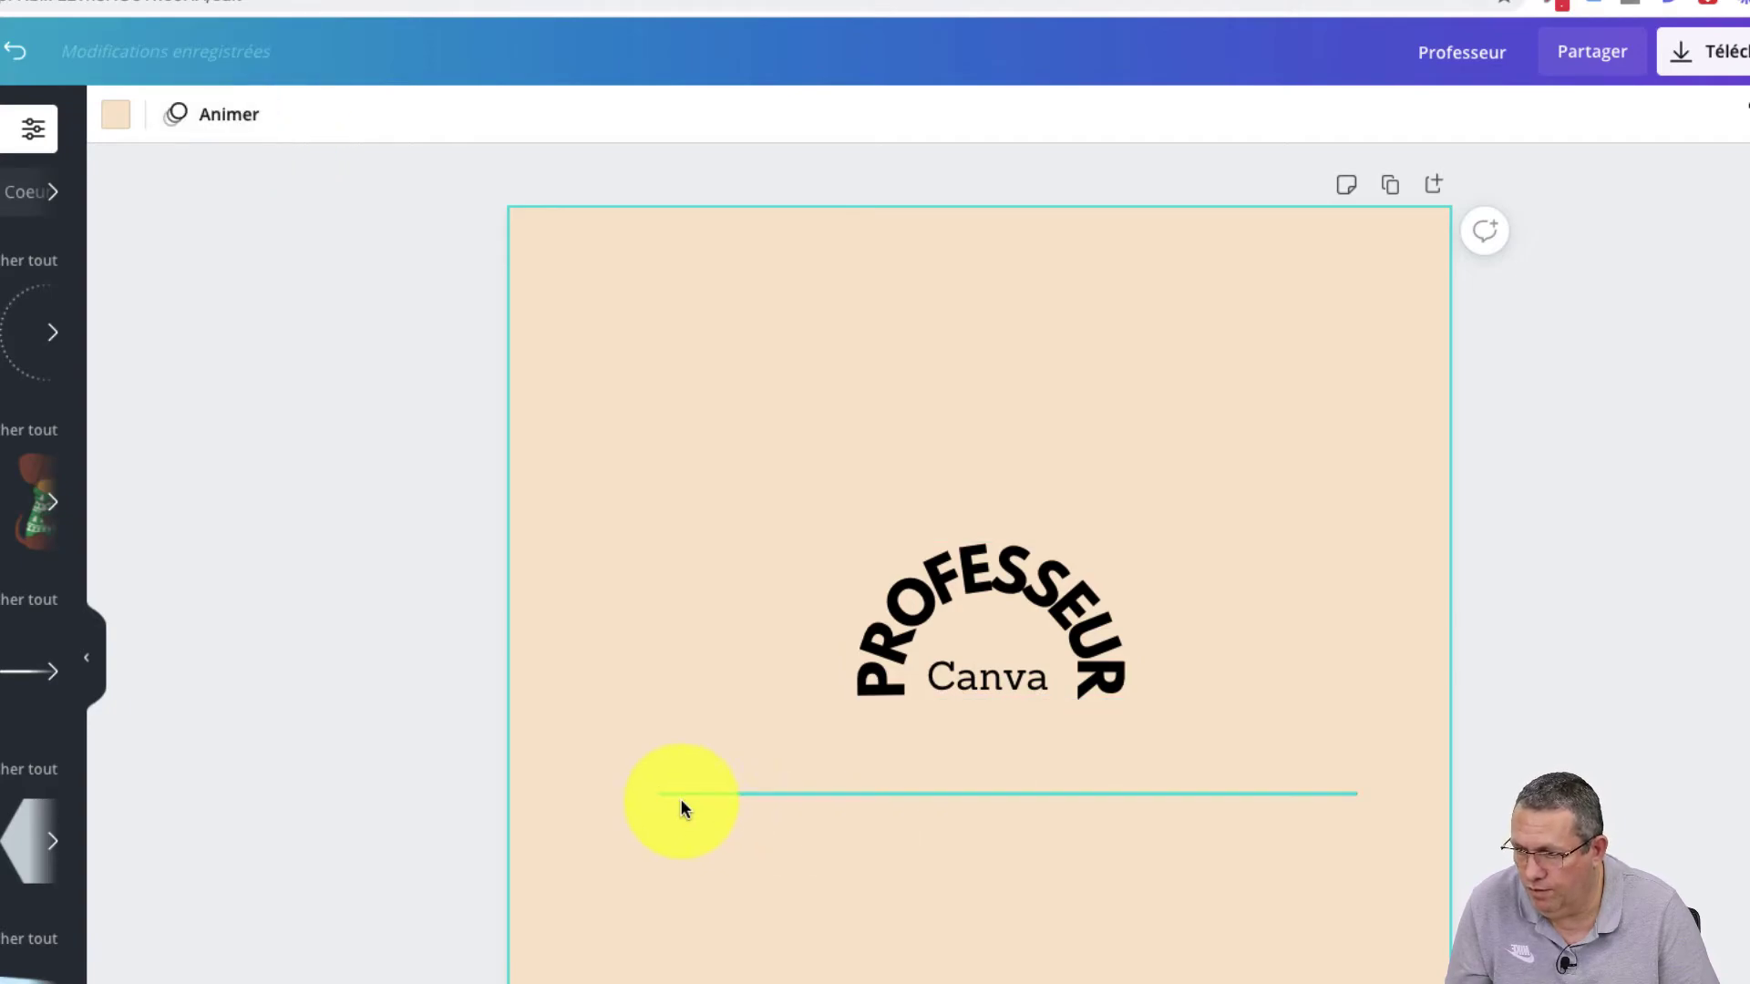
pyautogui.click(685, 794)
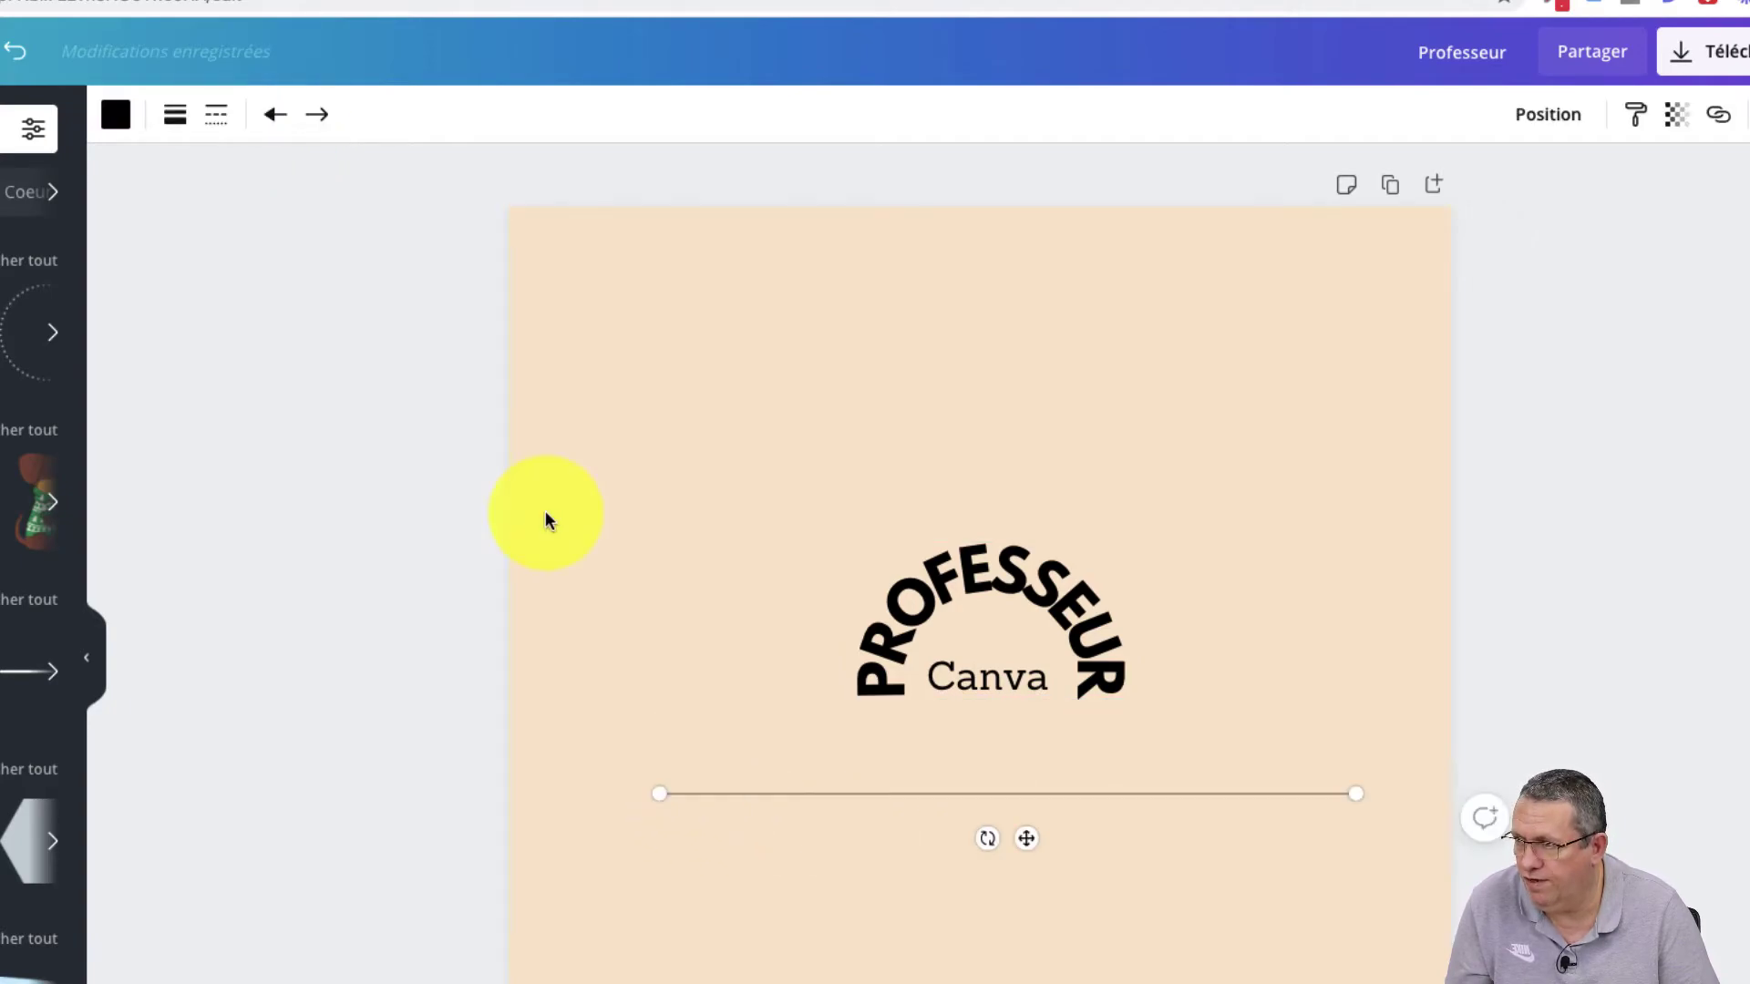
pyautogui.click(170, 126)
pyautogui.moveTo(363, 188); pyautogui.dragTo(389, 188)
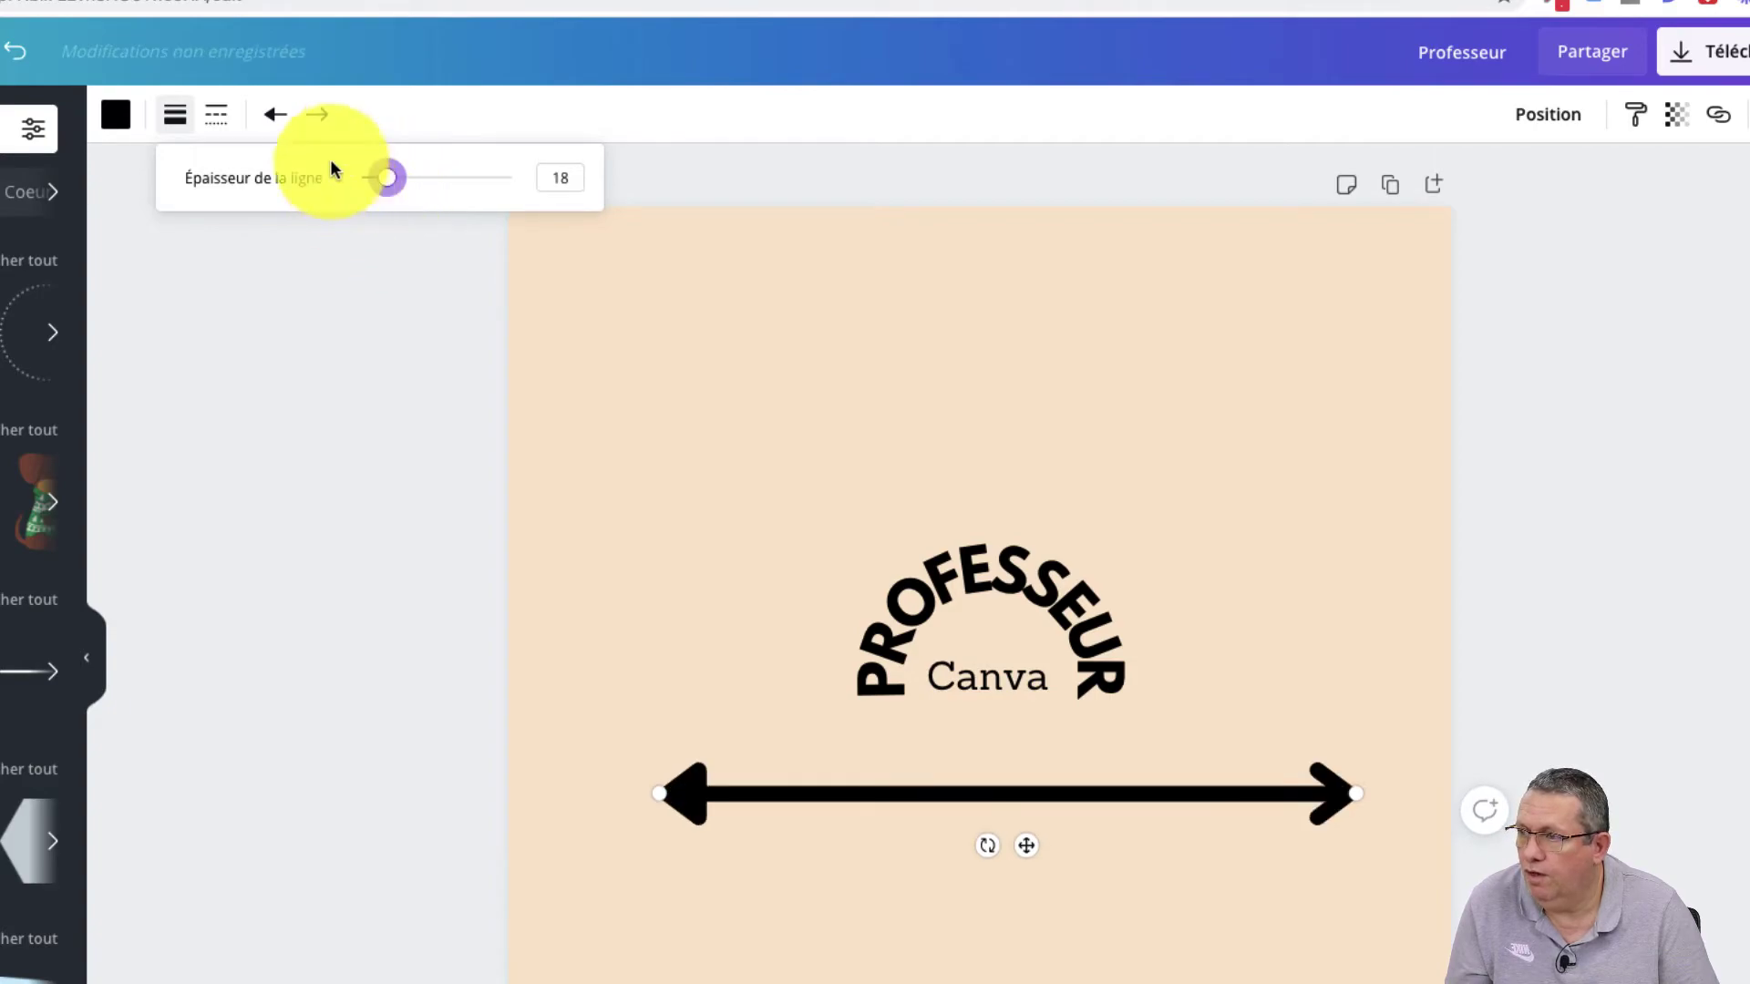
# Give the line an open diamond at its left end, after trying a filled circle and square, and a bar at its right end.
pyautogui.click(276, 116)
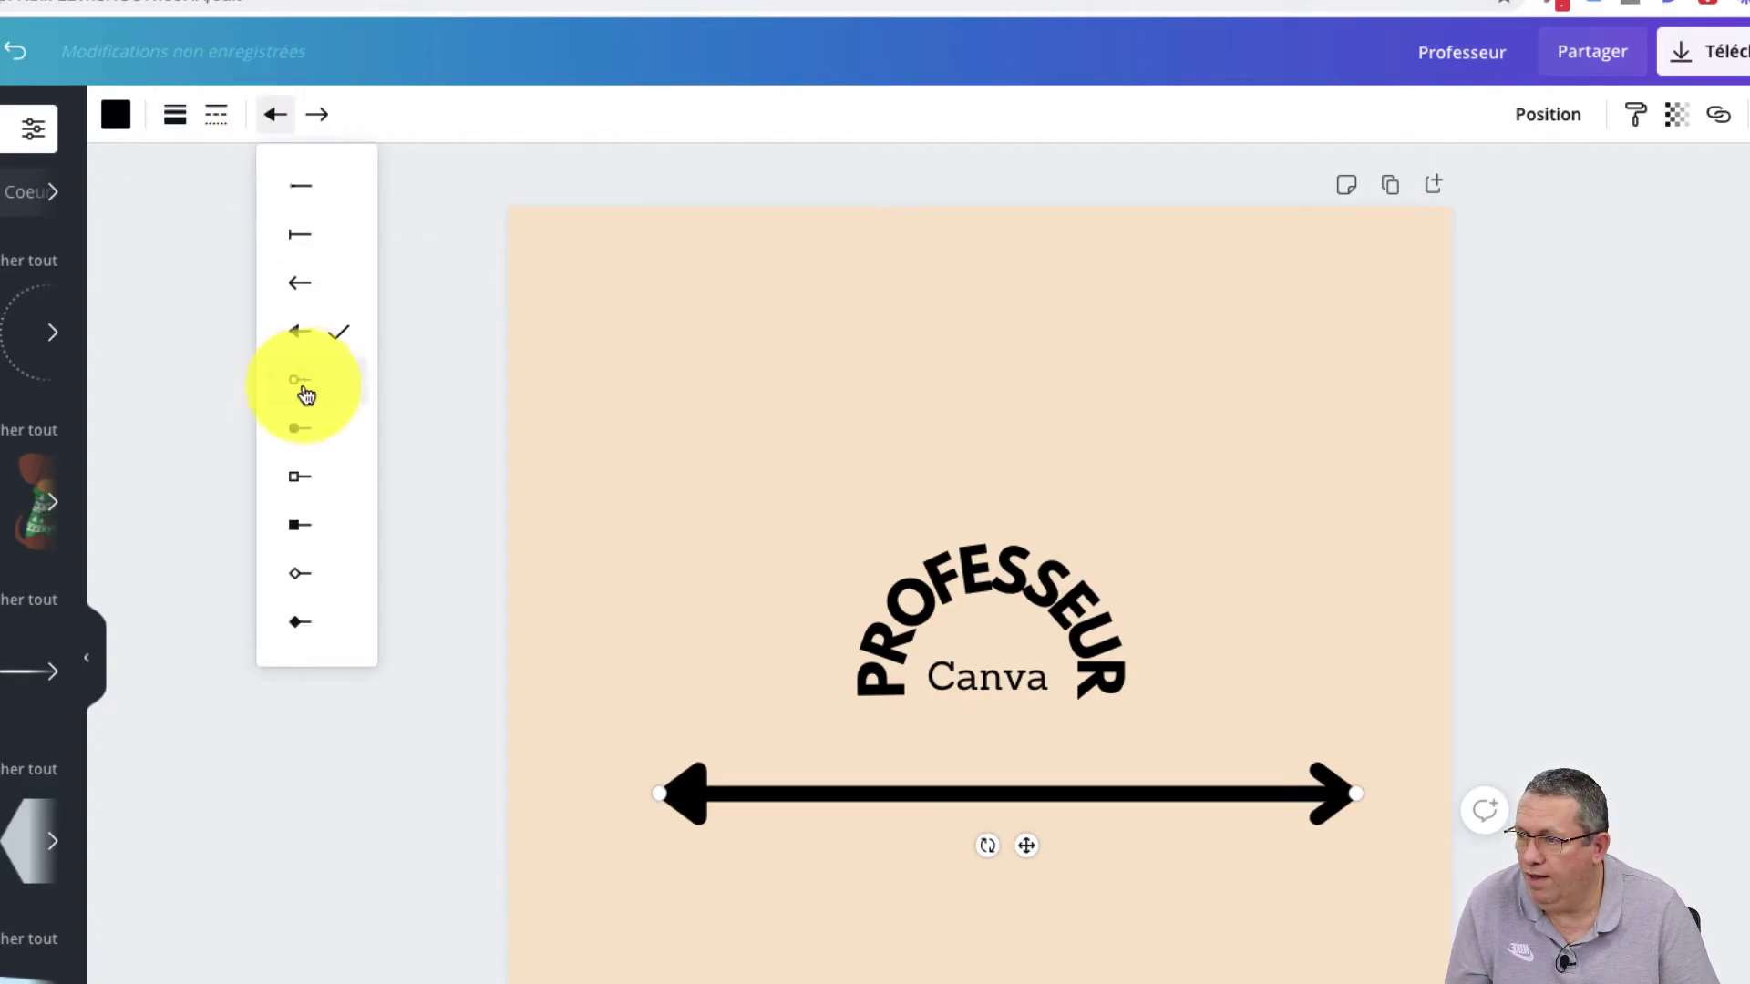
pyautogui.click(318, 431)
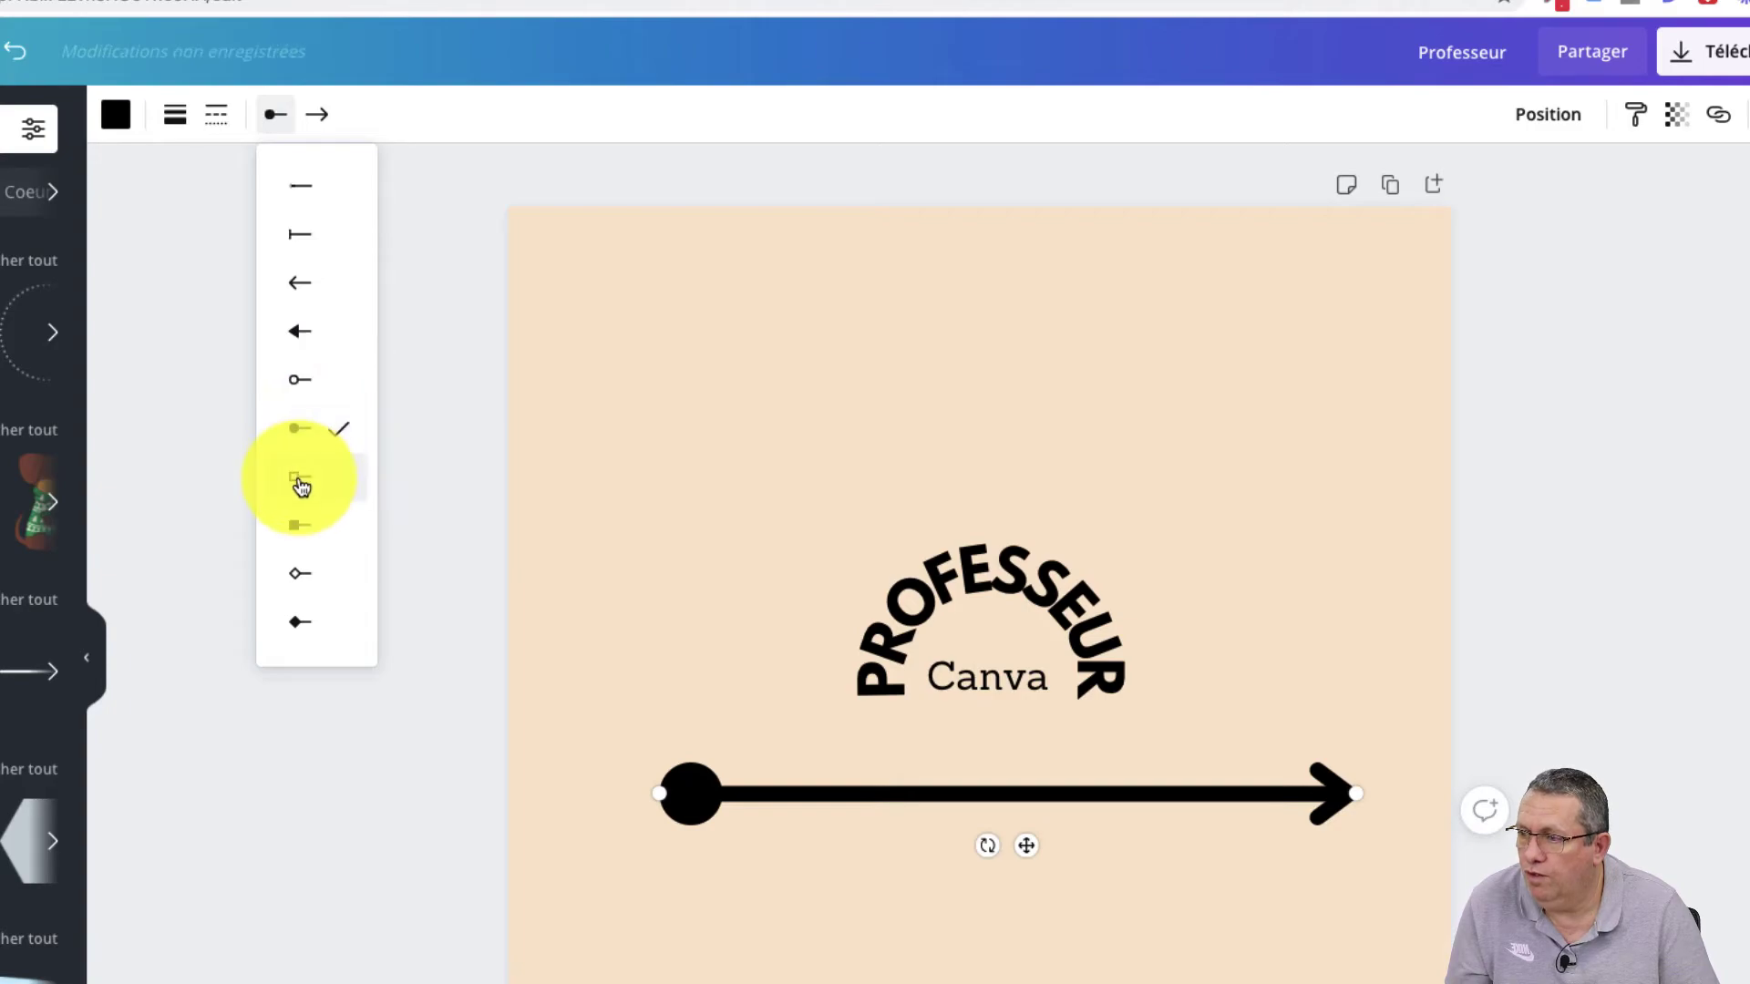
pyautogui.click(301, 527)
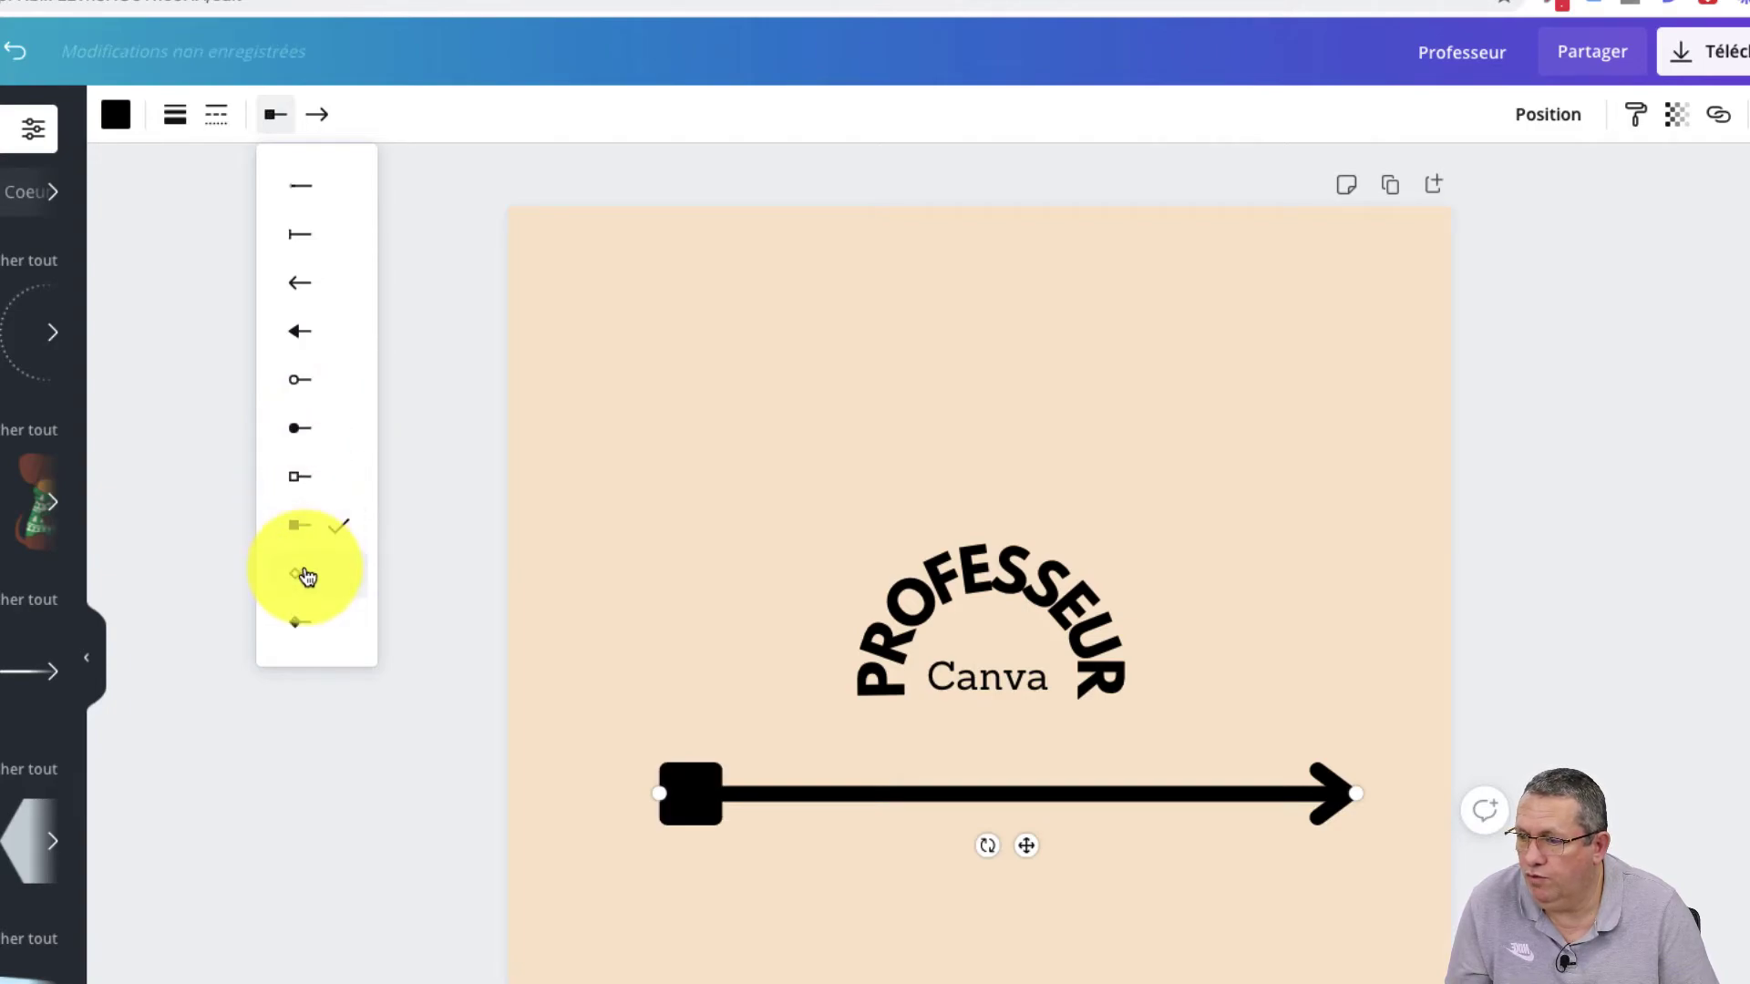
pyautogui.click(357, 576)
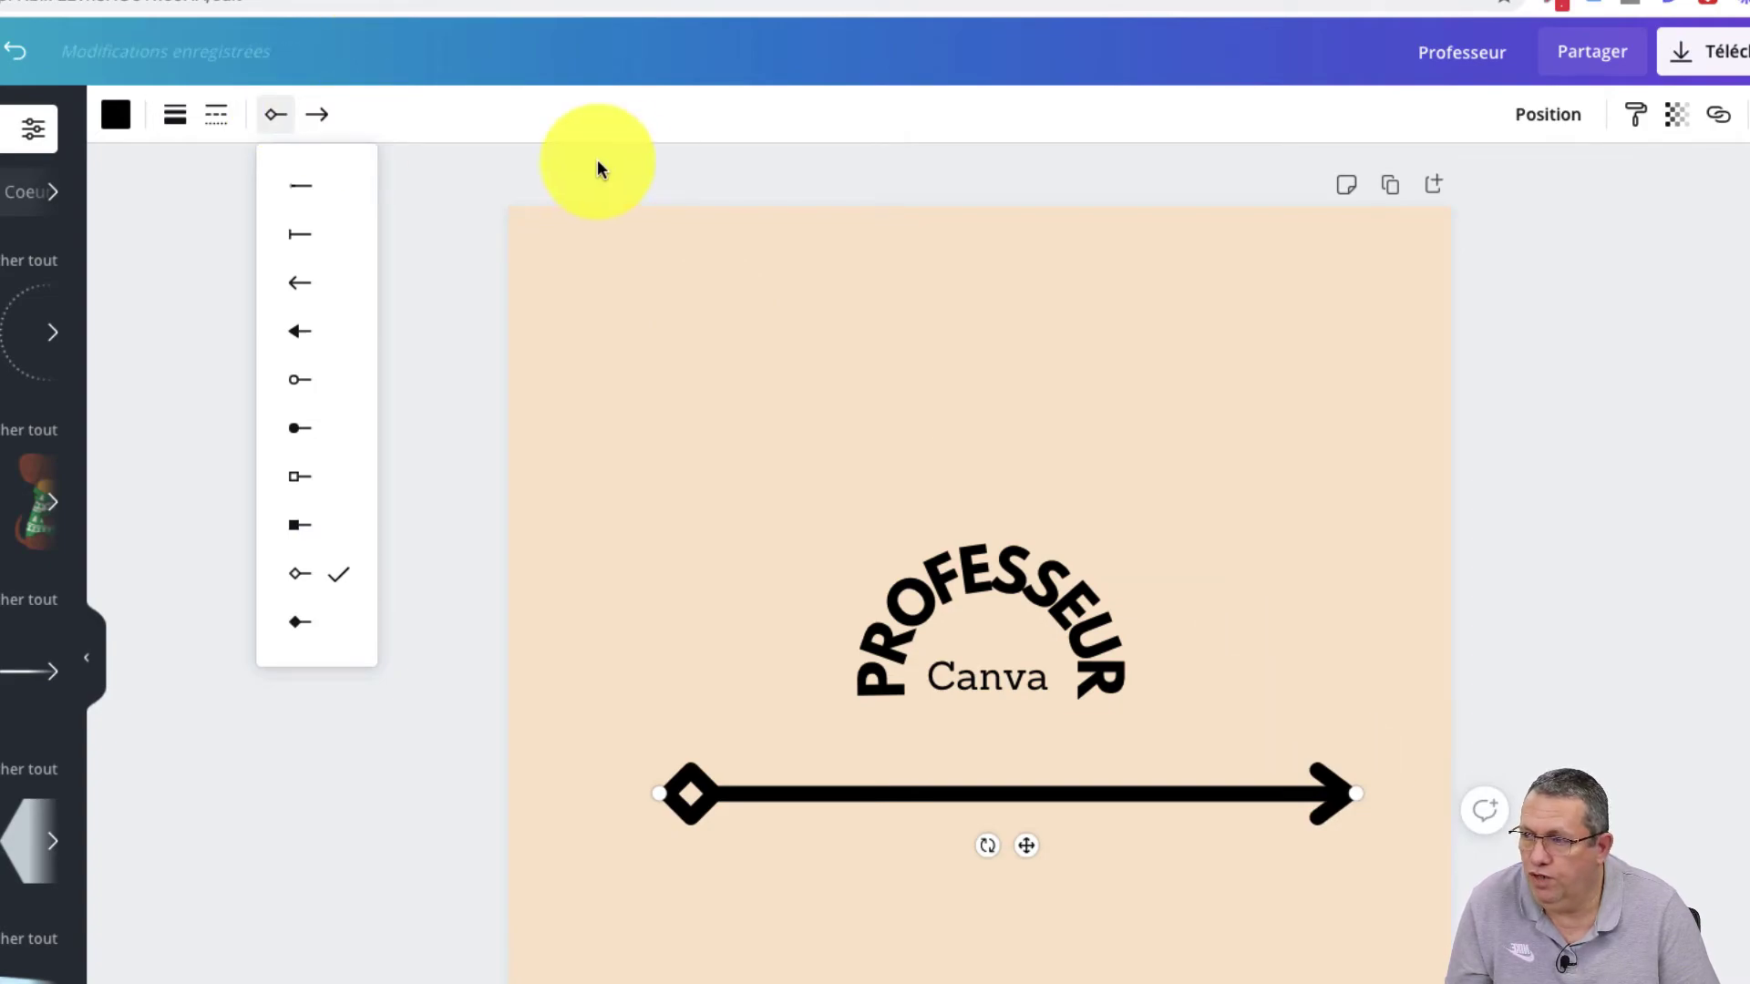
pyautogui.click(317, 114)
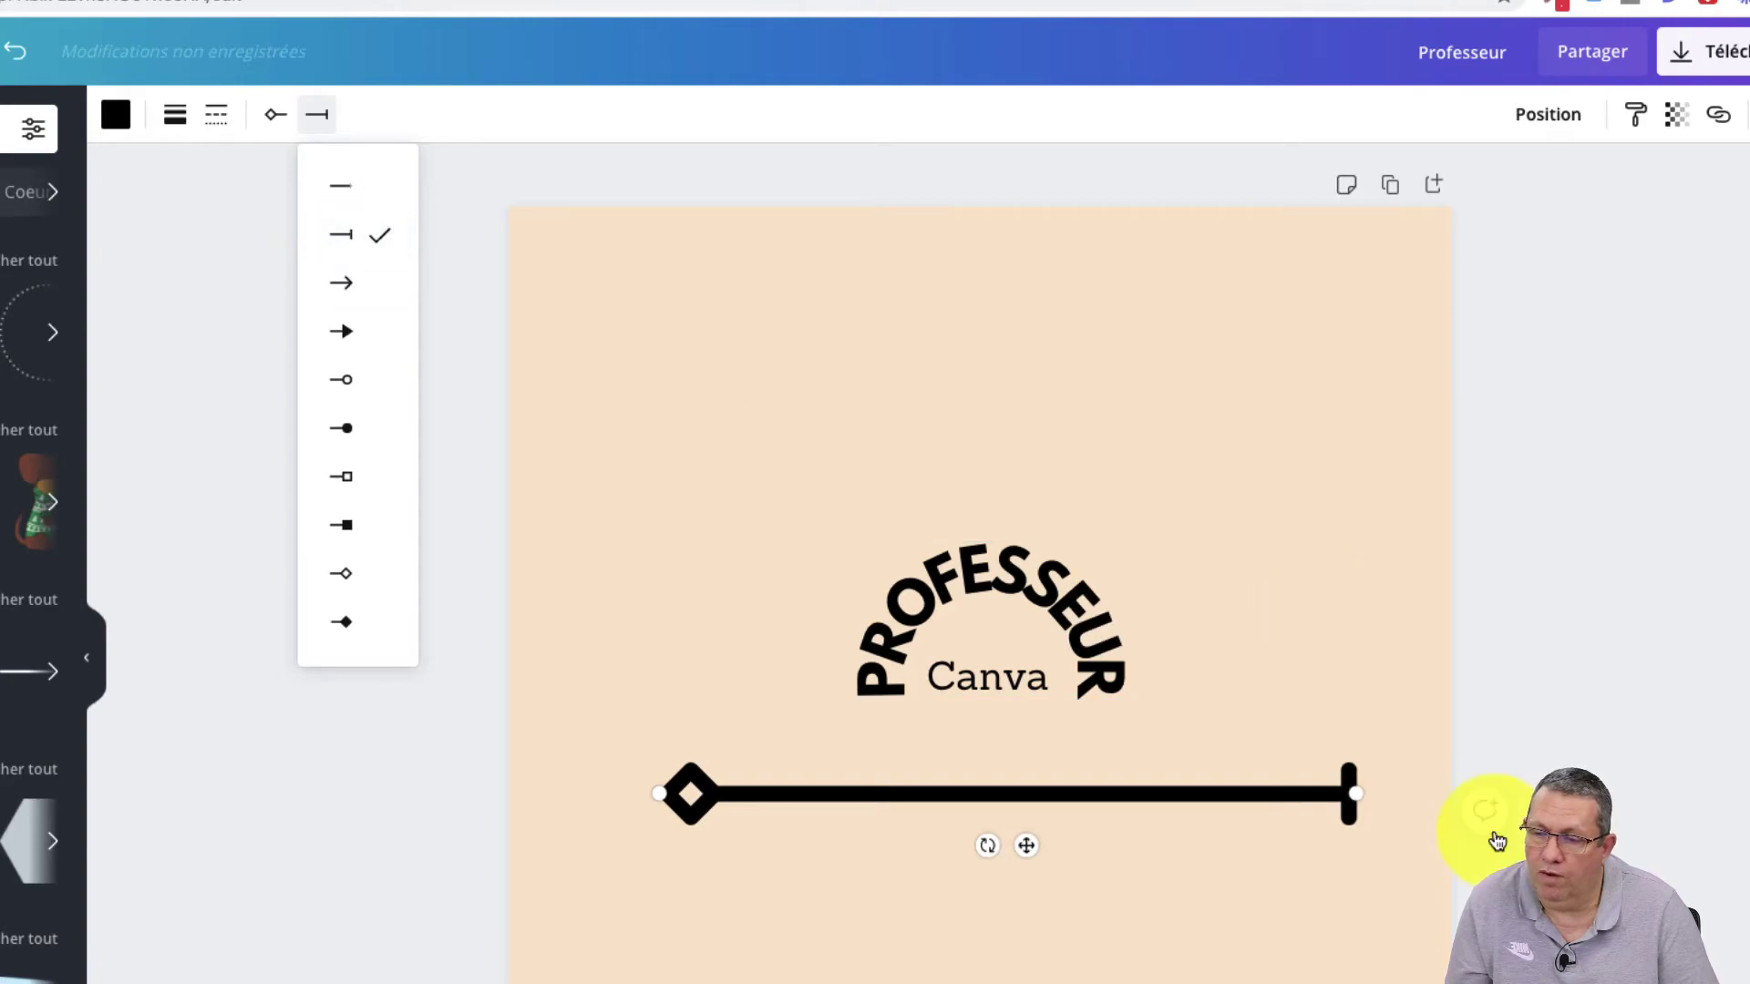
# Reposition the line's endpoints to make it short and vertical with the diamond at the bottom, and centre it directly under the word Canva.
pyautogui.moveTo(1356, 792); pyautogui.dragTo(1117, 770)
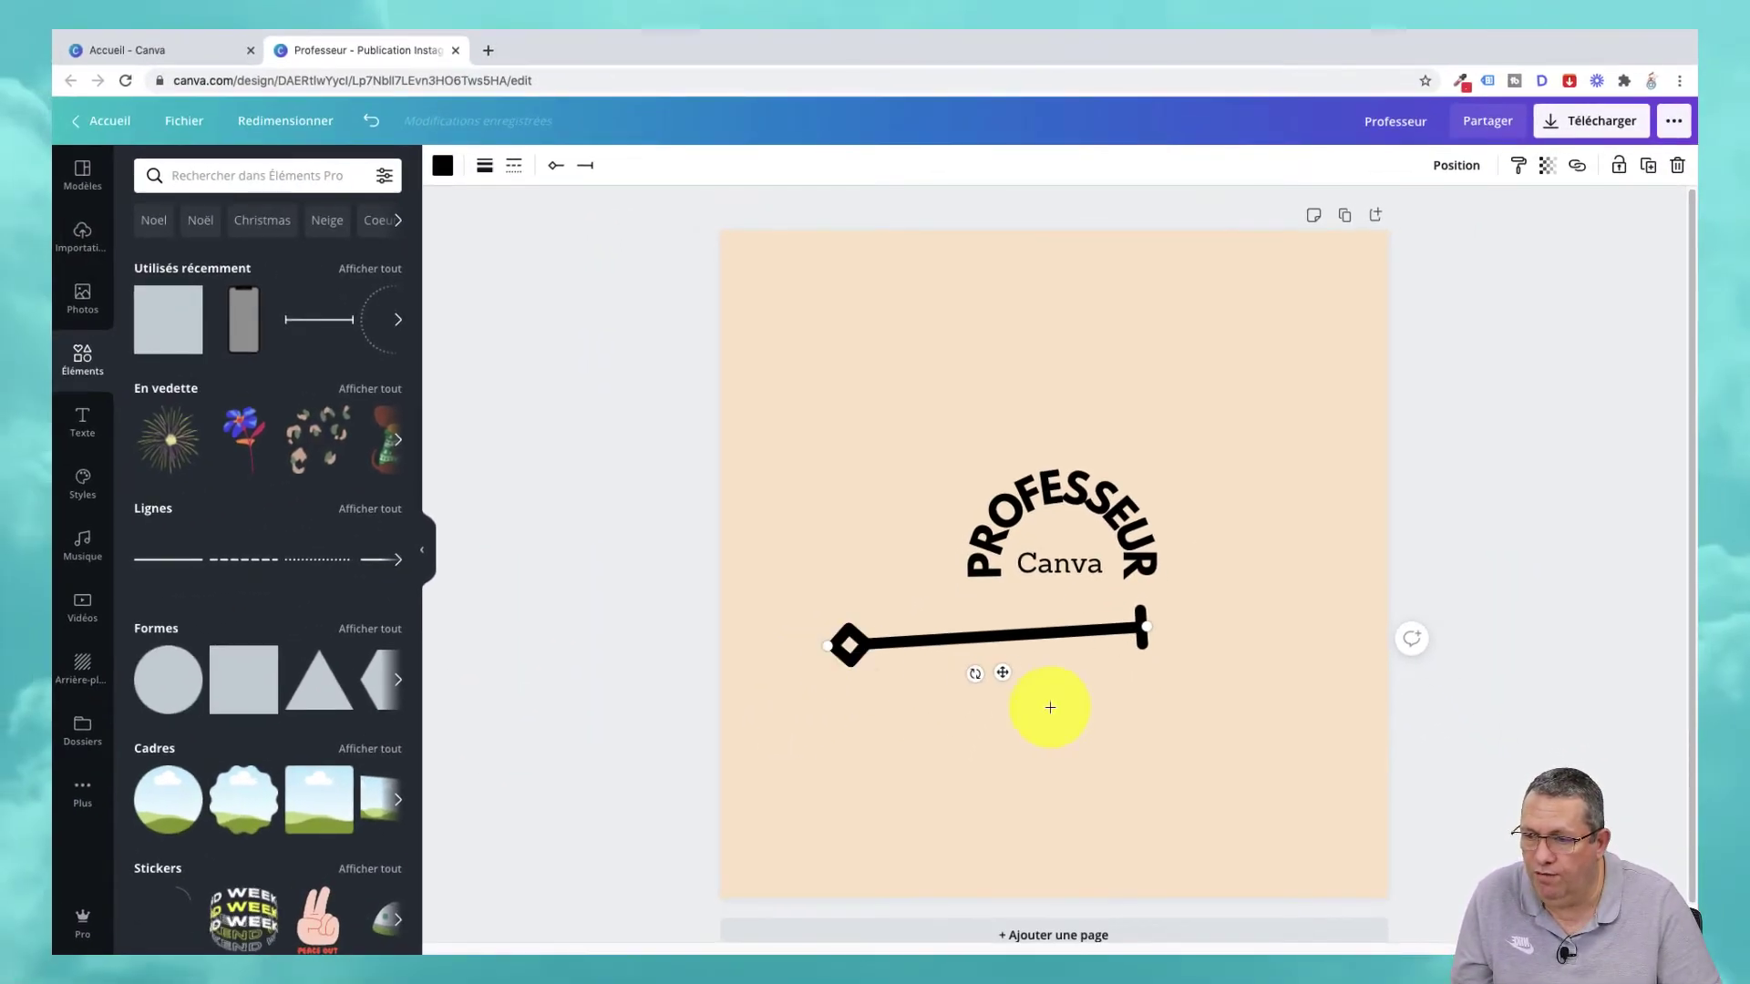
pyautogui.moveTo(828, 645); pyautogui.dragTo(1148, 722)
pyautogui.click(1241, 632)
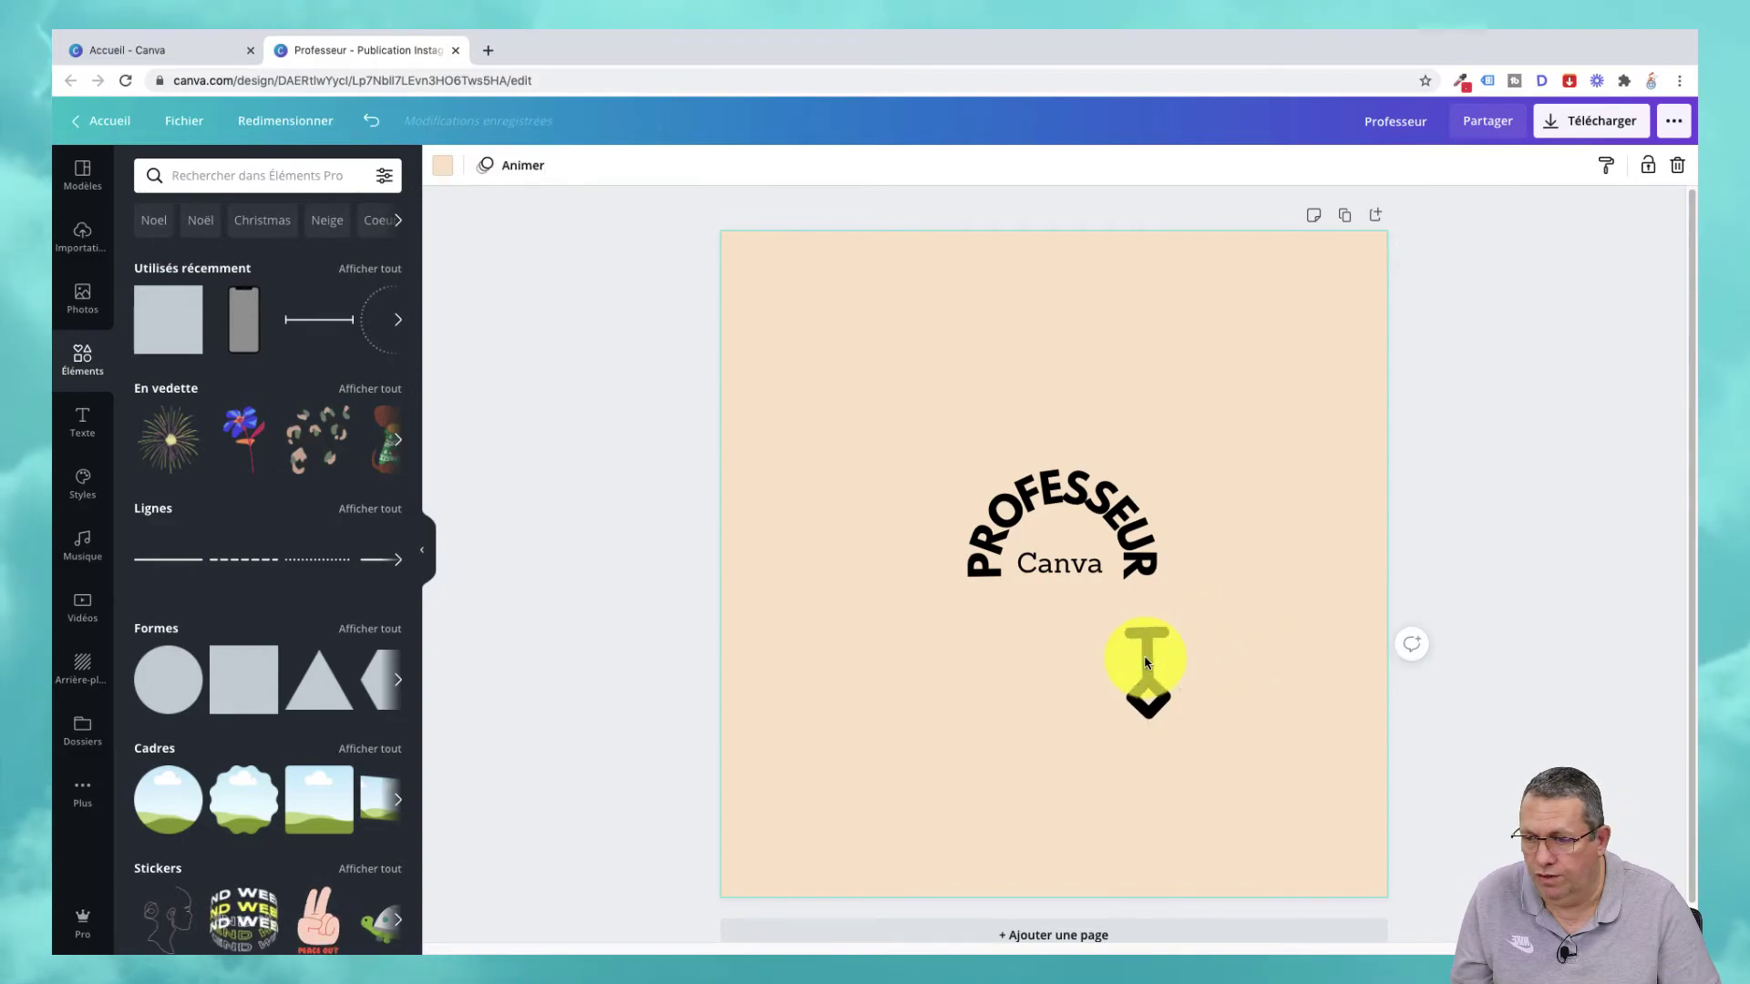
pyautogui.moveTo(1146, 662); pyautogui.dragTo(1060, 627)
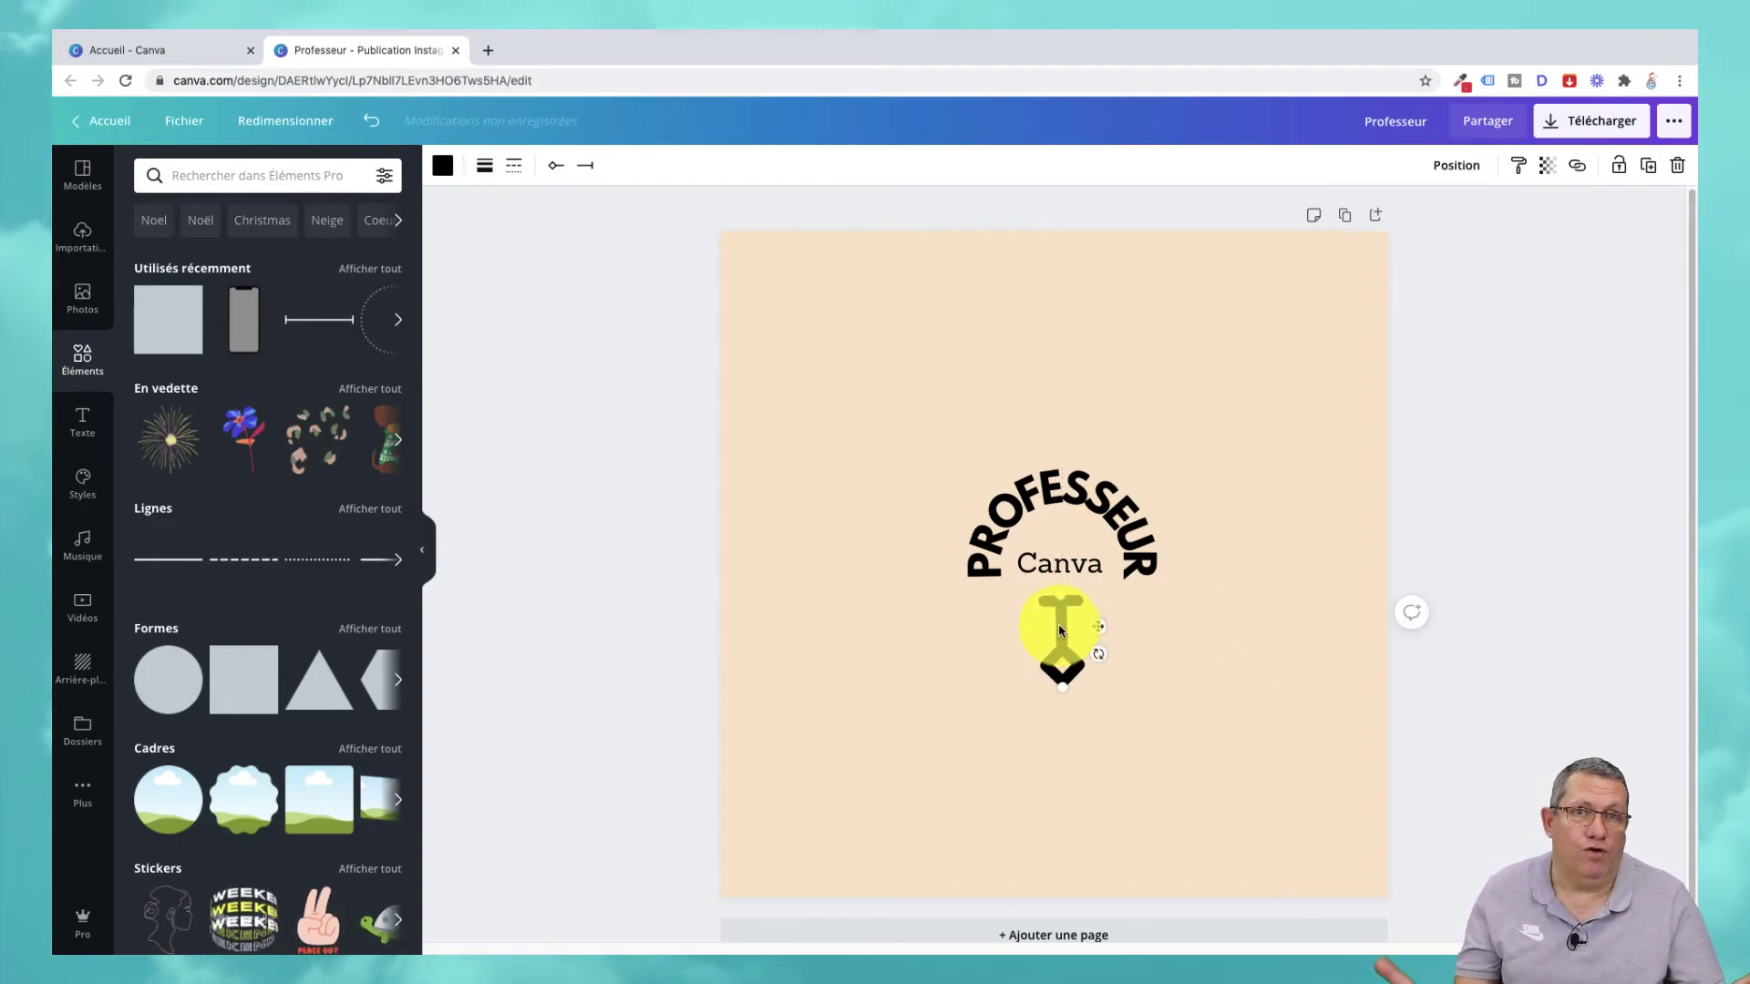